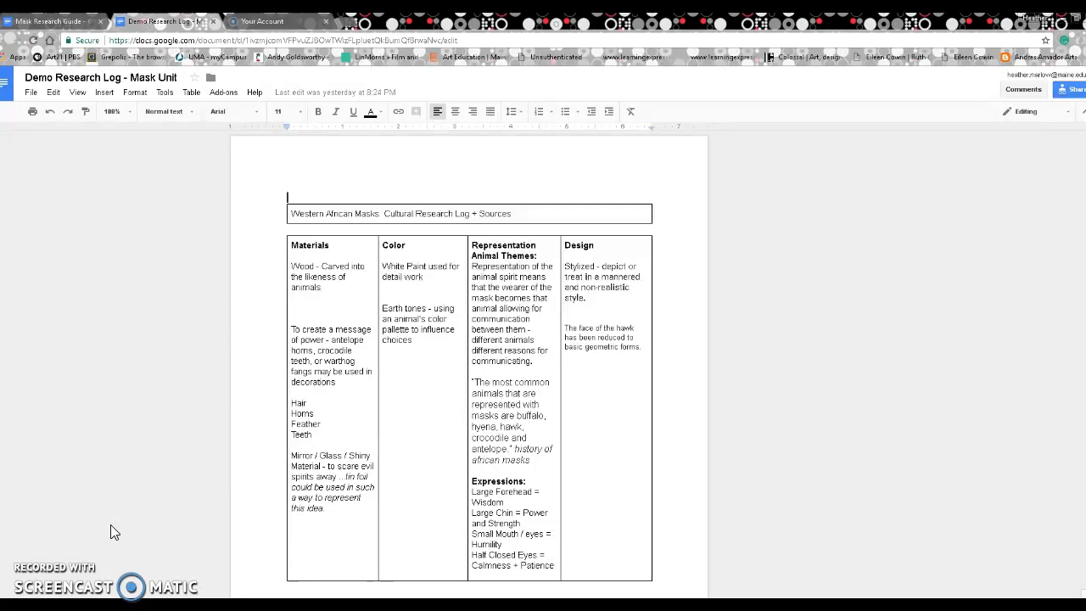
Step: Start a new blank Google Doc in its own tab from the research log's File menu
scroll(110, 524, "down", 1)
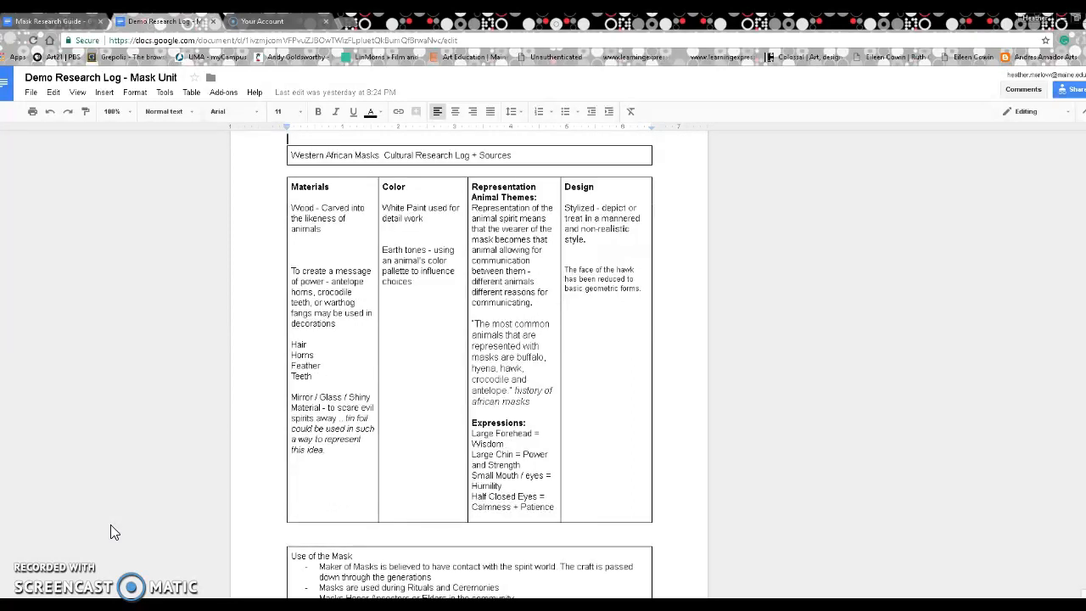
left_click(31, 92)
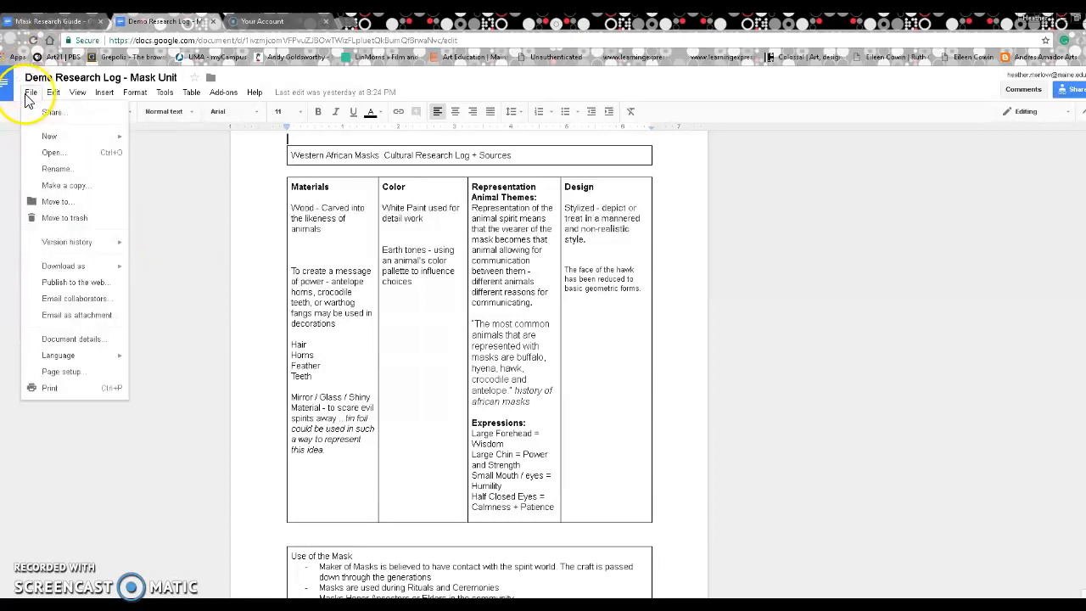
mouse_move(49, 137)
left_click(177, 139)
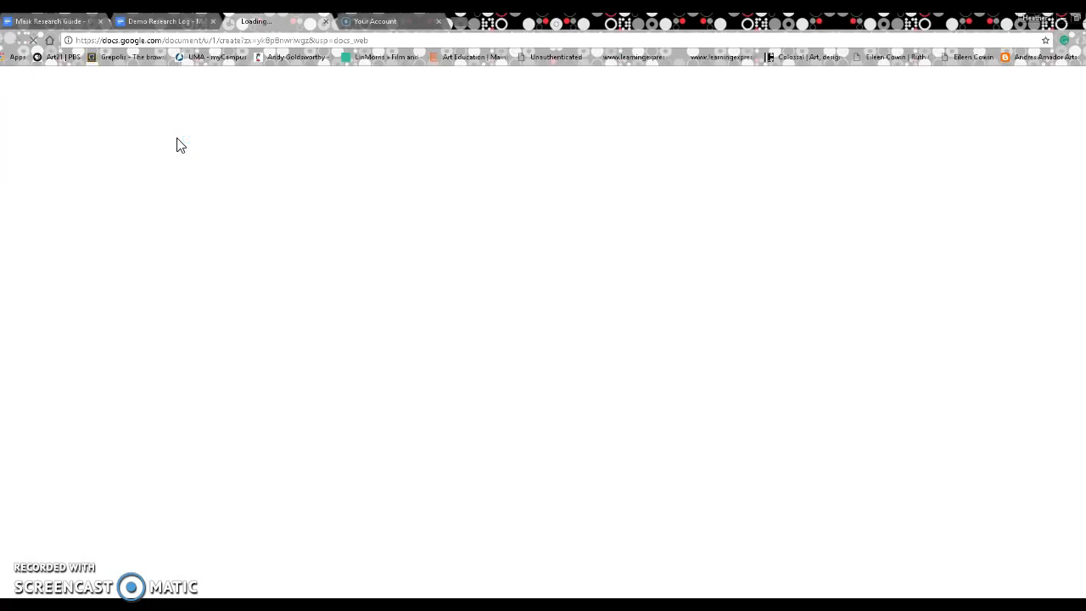
Step: Rename the untitled document to '1.' followed by the owner's names and '.mask'
left_click(97, 82)
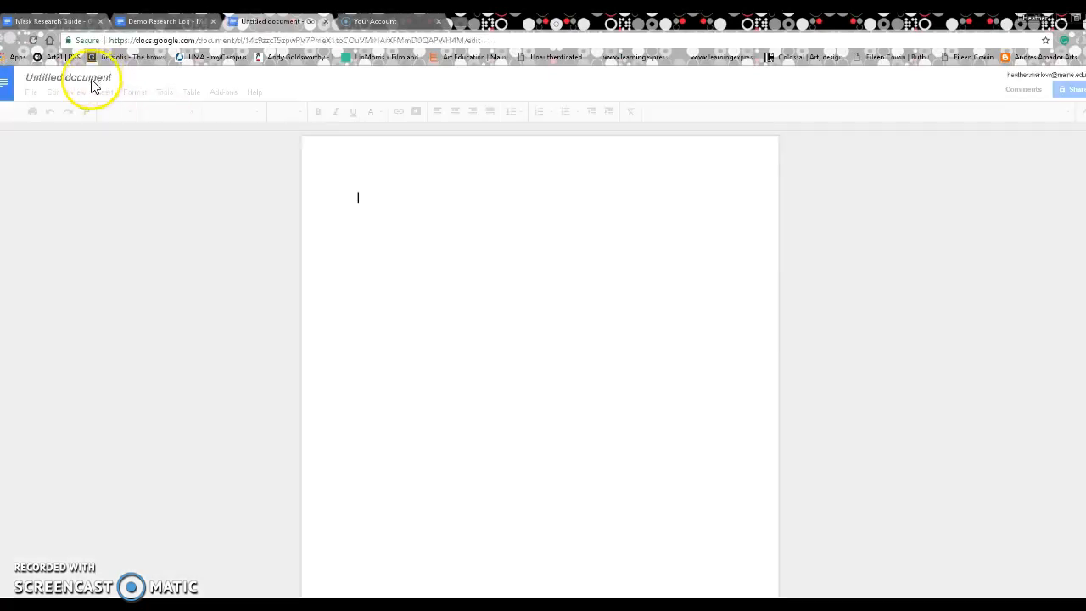
left_click(89, 82)
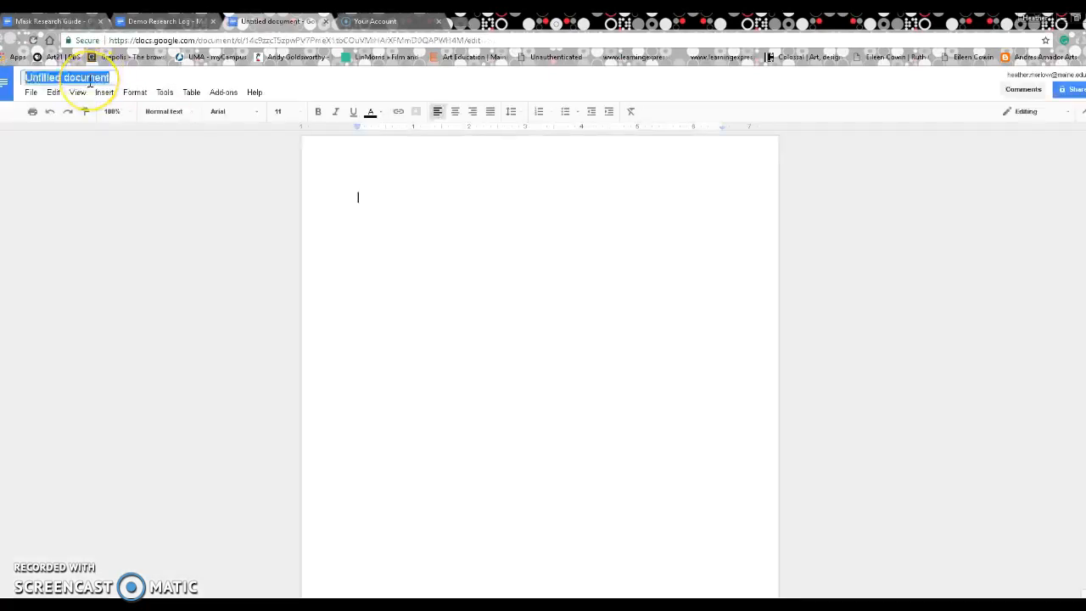
type("1")
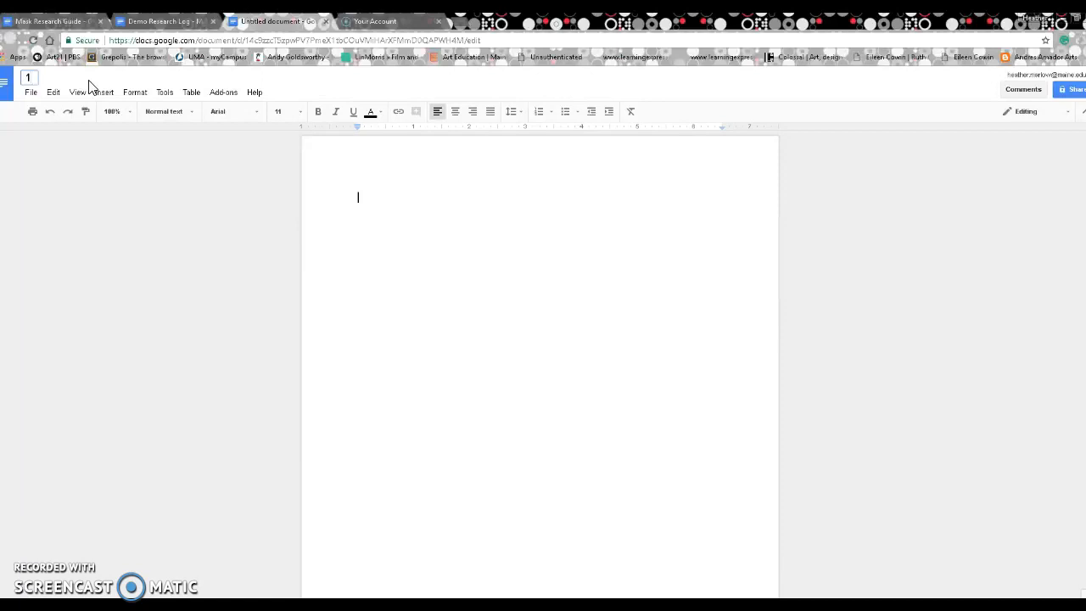
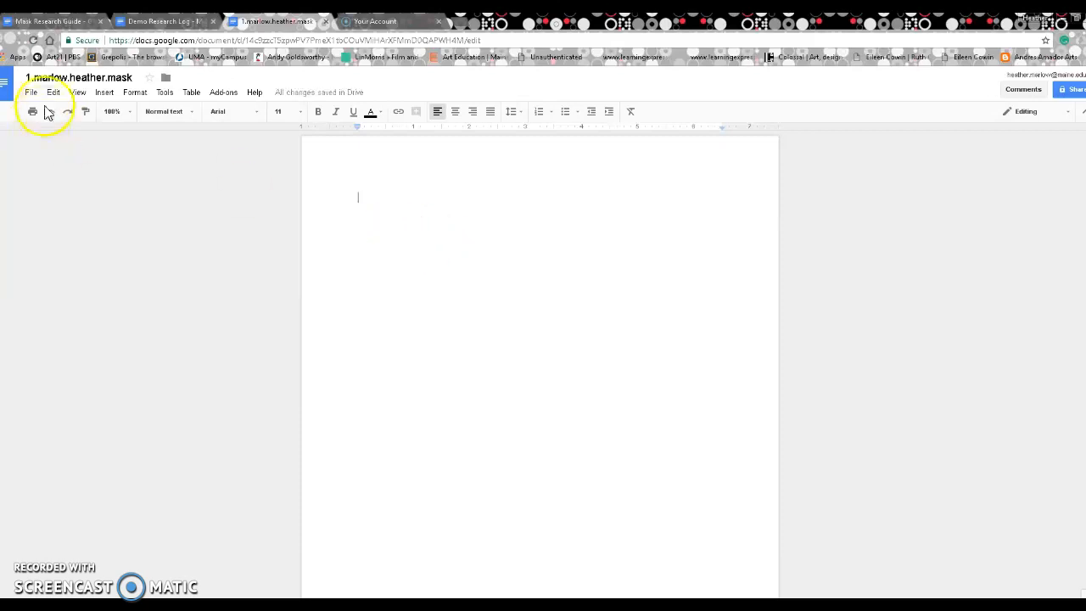
Step: Insert a 1x1 table containing 'Title Space' at the top of the page
left_click(103, 92)
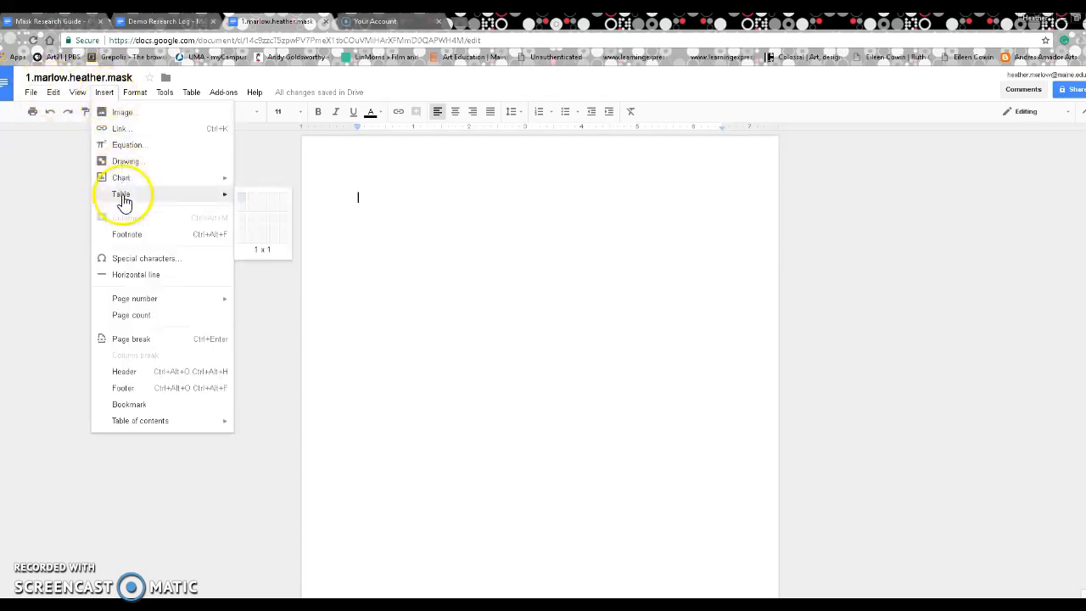
mouse_move(213, 197)
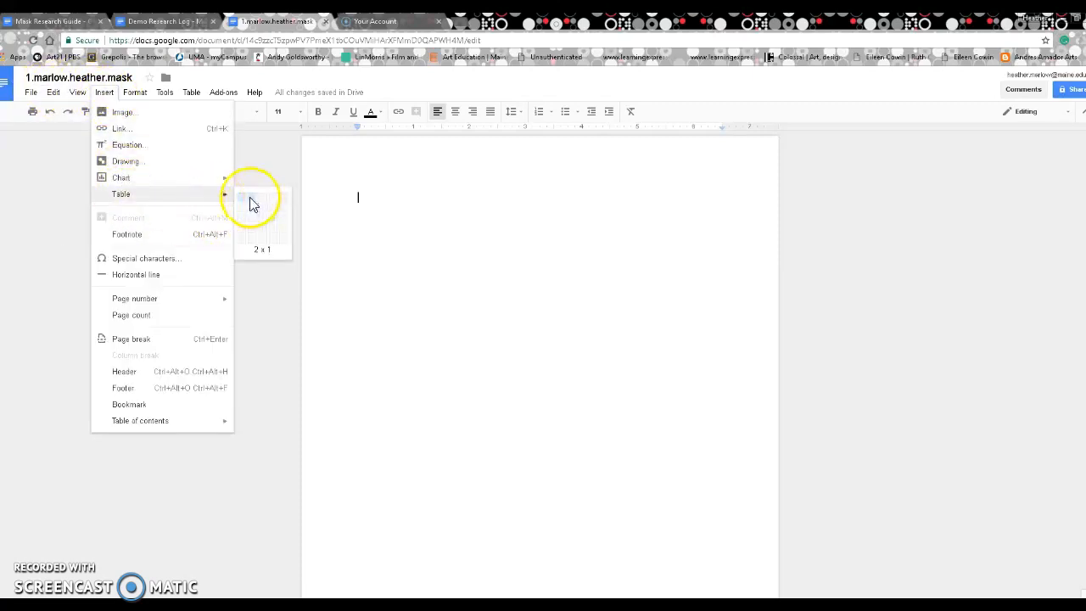
left_click(244, 204)
type("Title Space:")
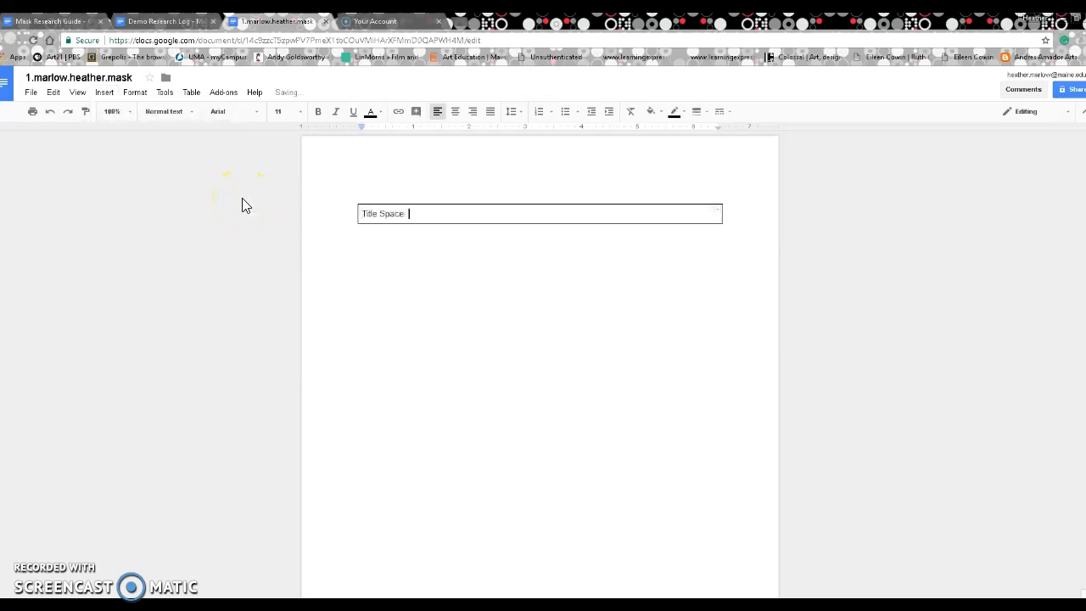
left_click(405, 247)
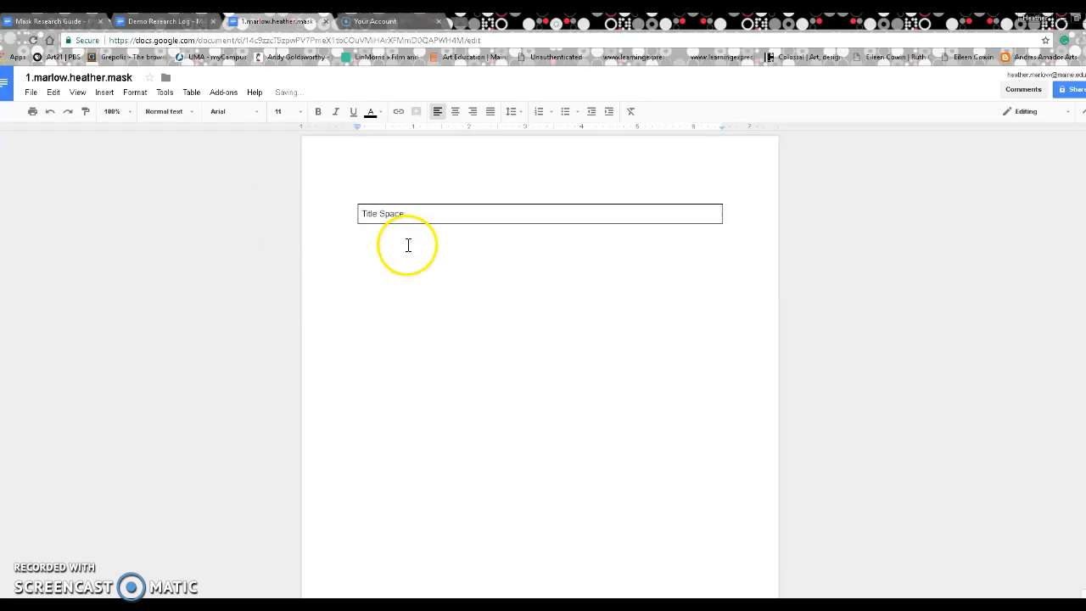
Step: Add a 4x1 table headed Materials, Representation, Color and Design, and select that row
left_click(104, 92)
mouse_move(194, 193)
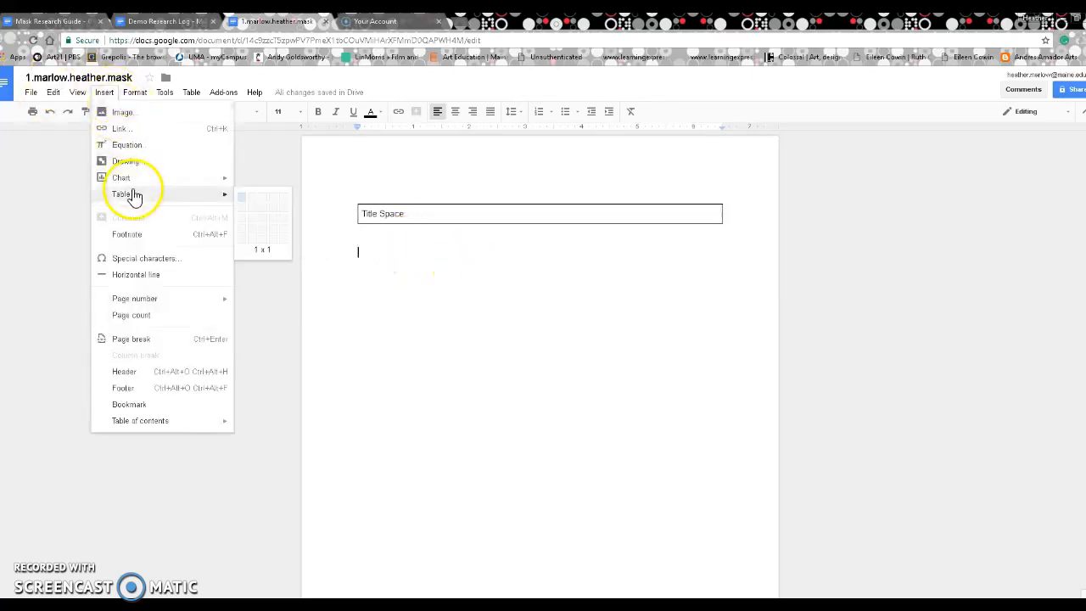
left_click(275, 207)
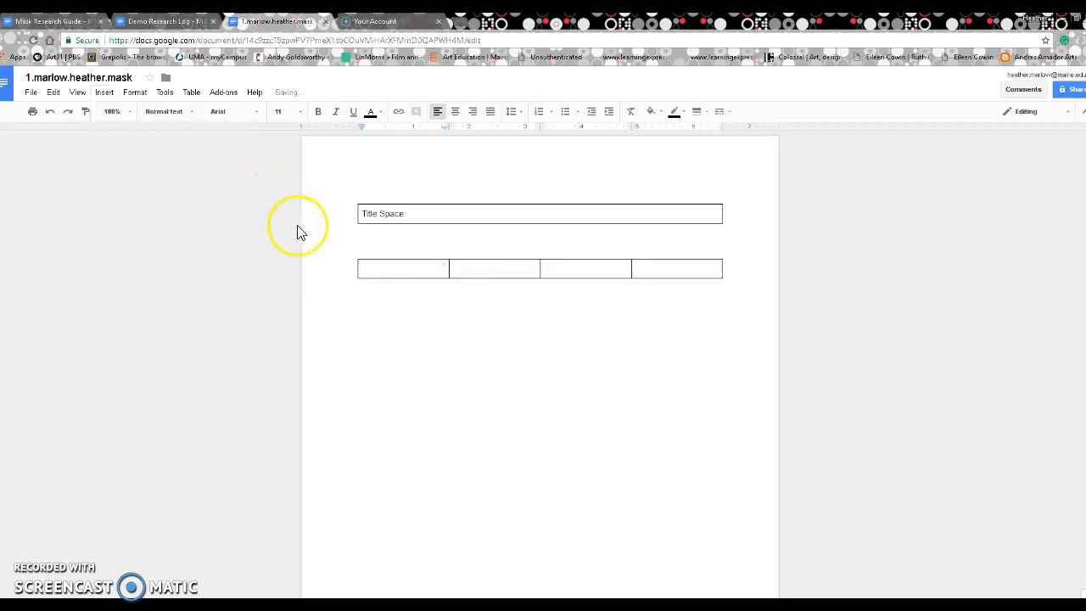
type("Materials")
key("Tab")
type("R")
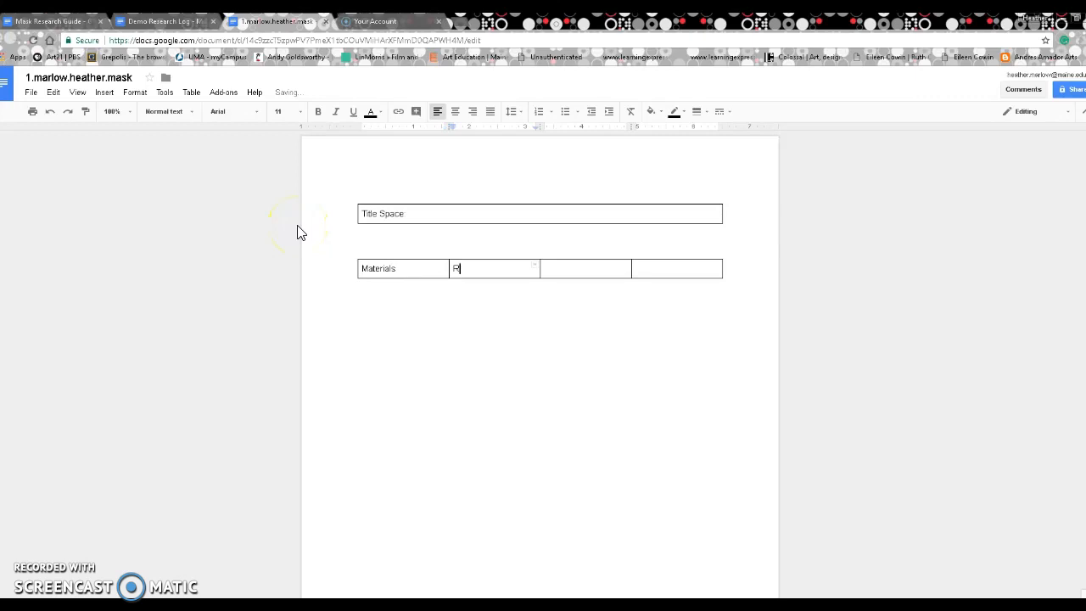
key("Tab")
type("Color")
key("Tab")
type("Des")
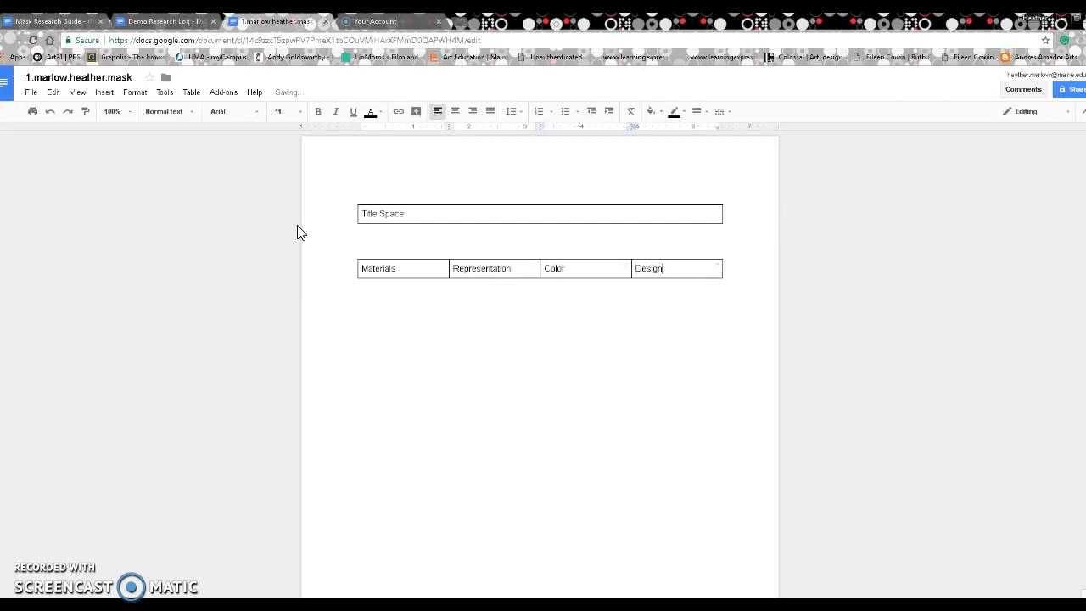
left_click_drag(671, 265, 367, 251)
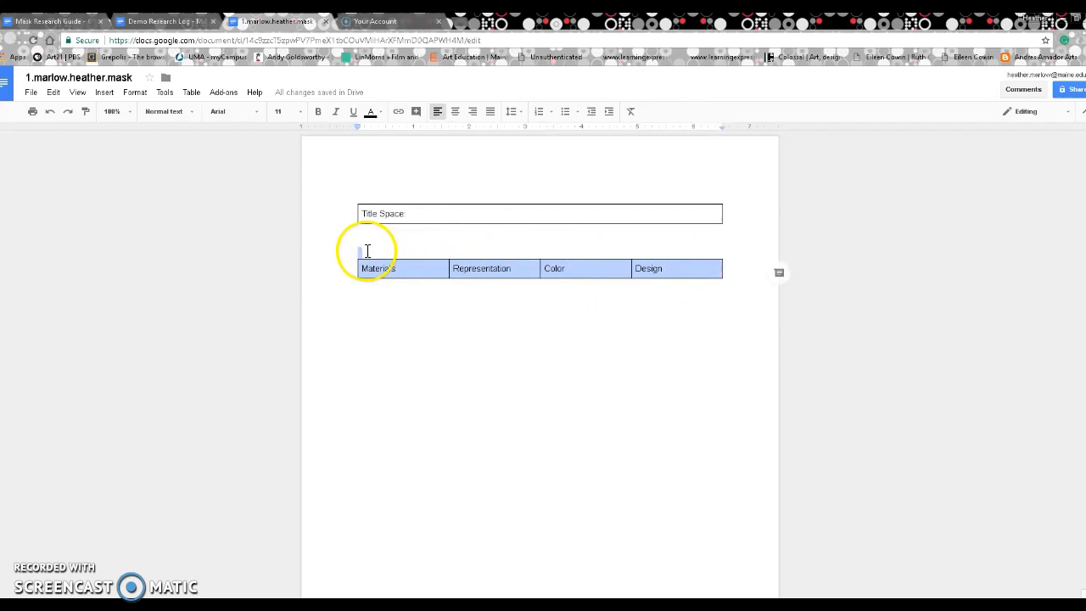
Step: Bold the Materials/Representation/Color/Design headers and add blank lines to stretch the table taller
left_click(315, 116)
left_click(443, 286)
left_click(693, 274)
key("Return")
key("Return")
key("Return")
key("Return")
key("Return")
key("Return")
key("Return")
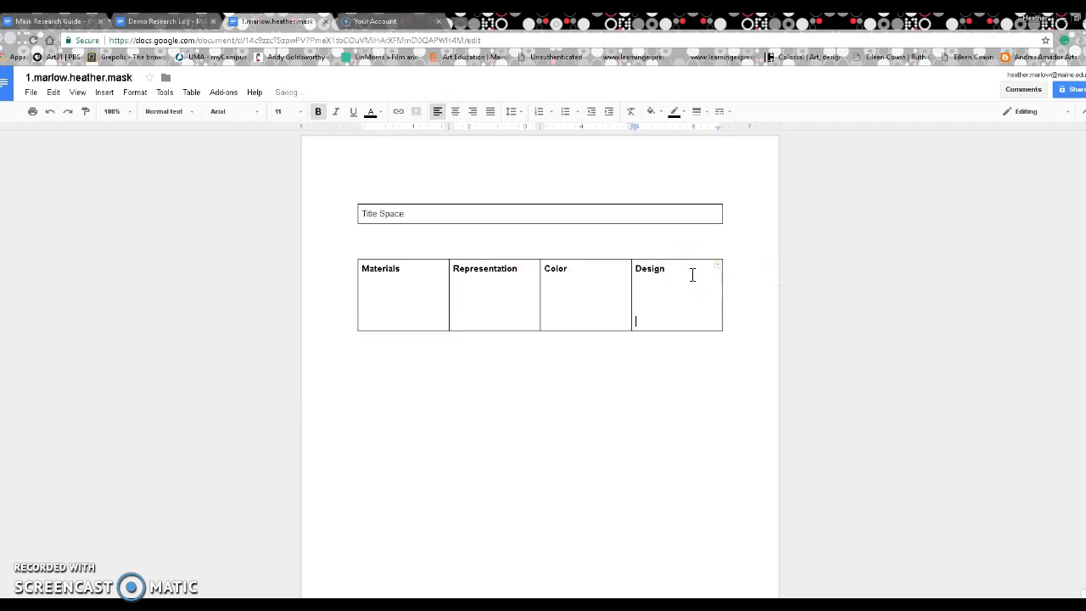
key("Return")
key("Return")
key("Return")
key("Return")
key("Return")
key("Return")
key("Return")
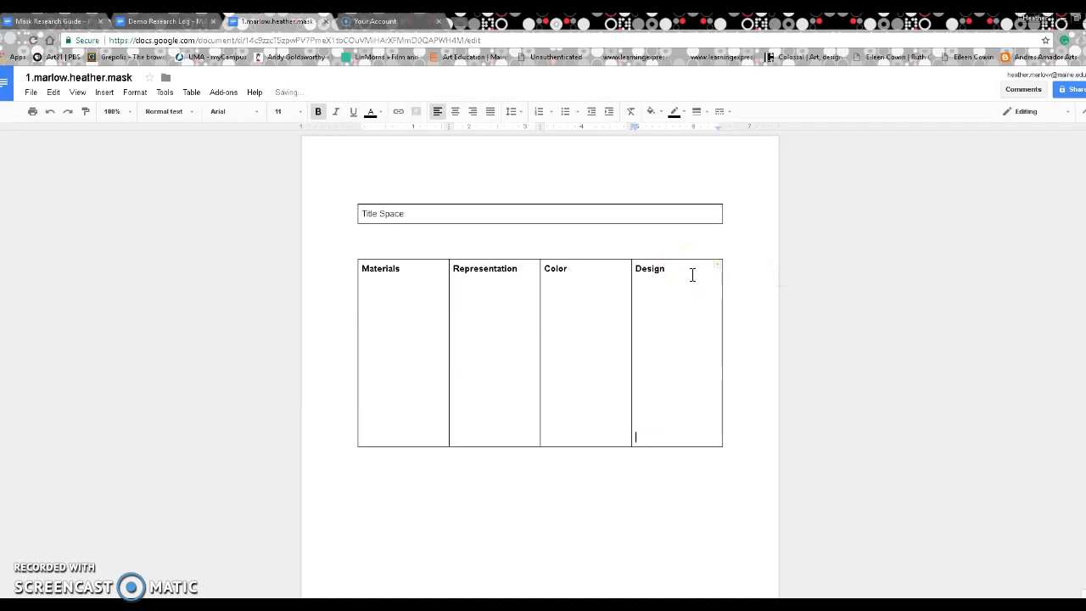
key("Return")
key("Return")
key("Return")
key("Return")
key("Return")
key("Return")
key("Return")
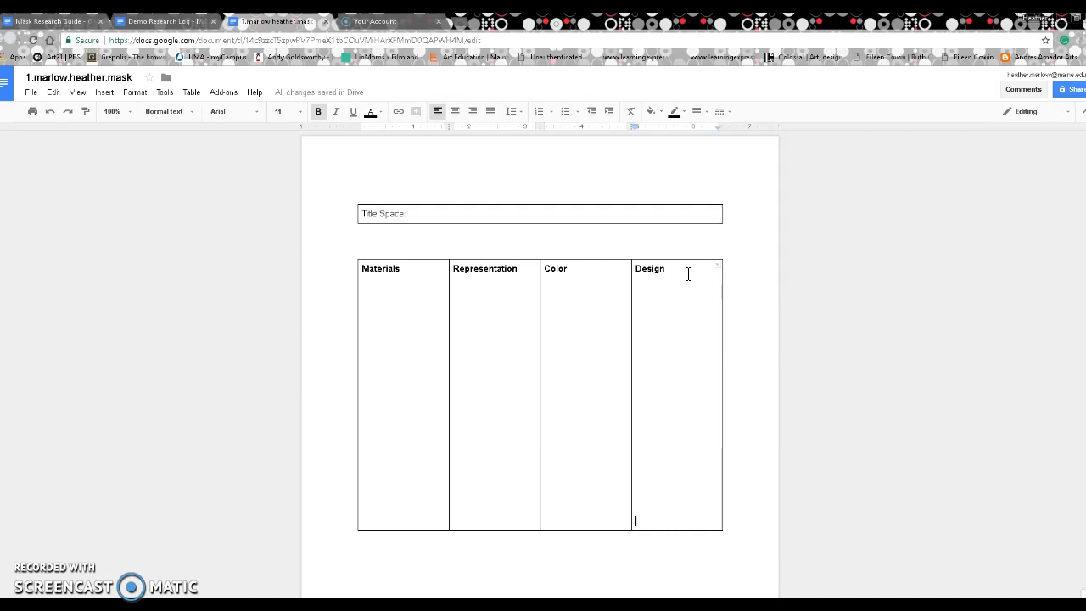
left_click(431, 359)
left_click(732, 533)
key("Return")
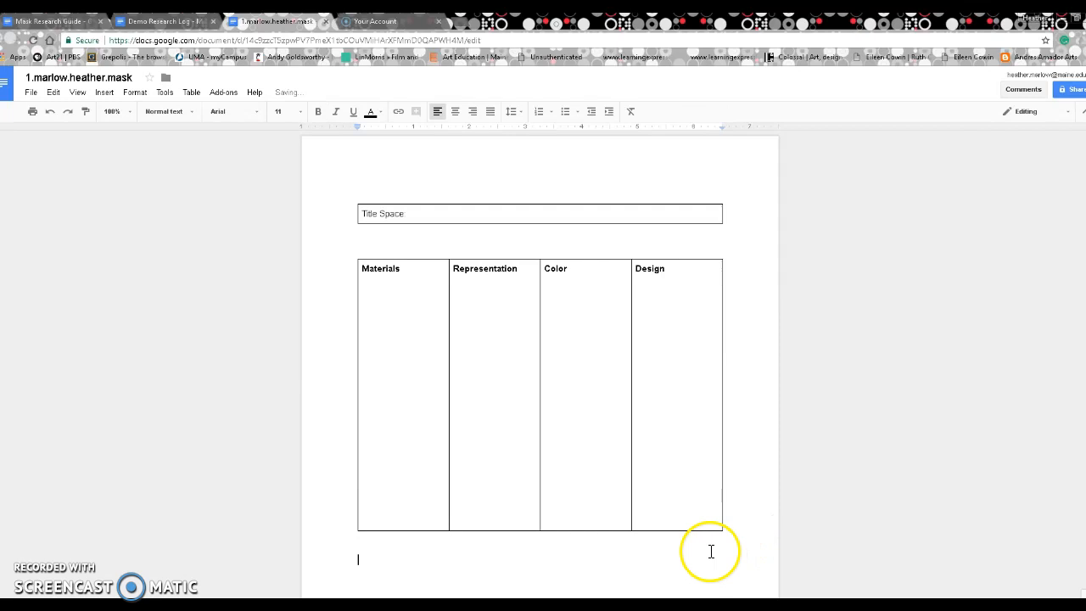
Step: Add a one-cell 'Interesting Facts' box below the table with blank note lines, then half-screen the window
left_click(110, 93)
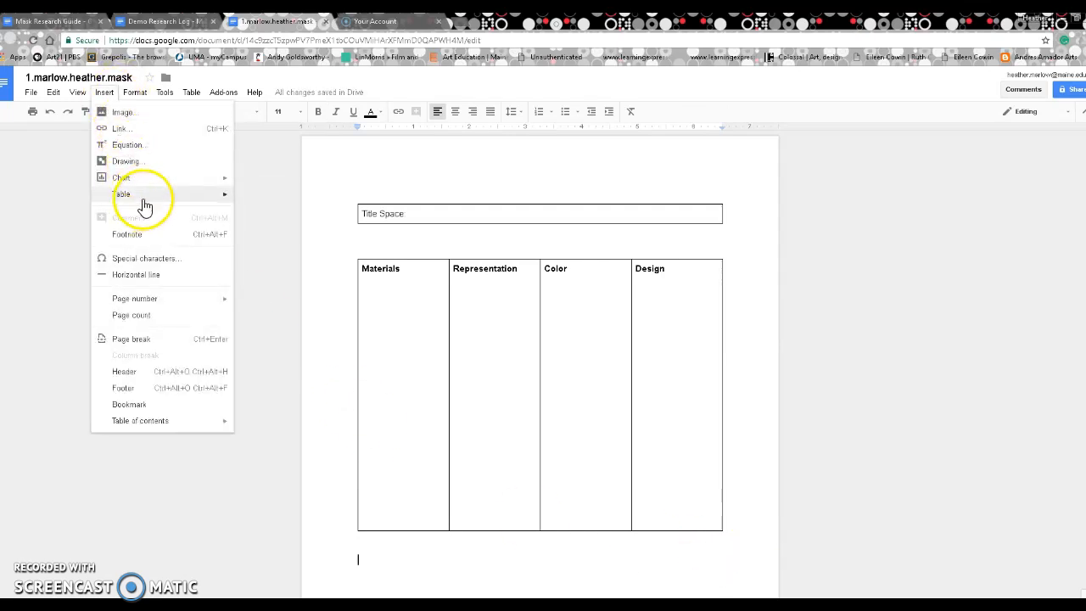
left_click(246, 202)
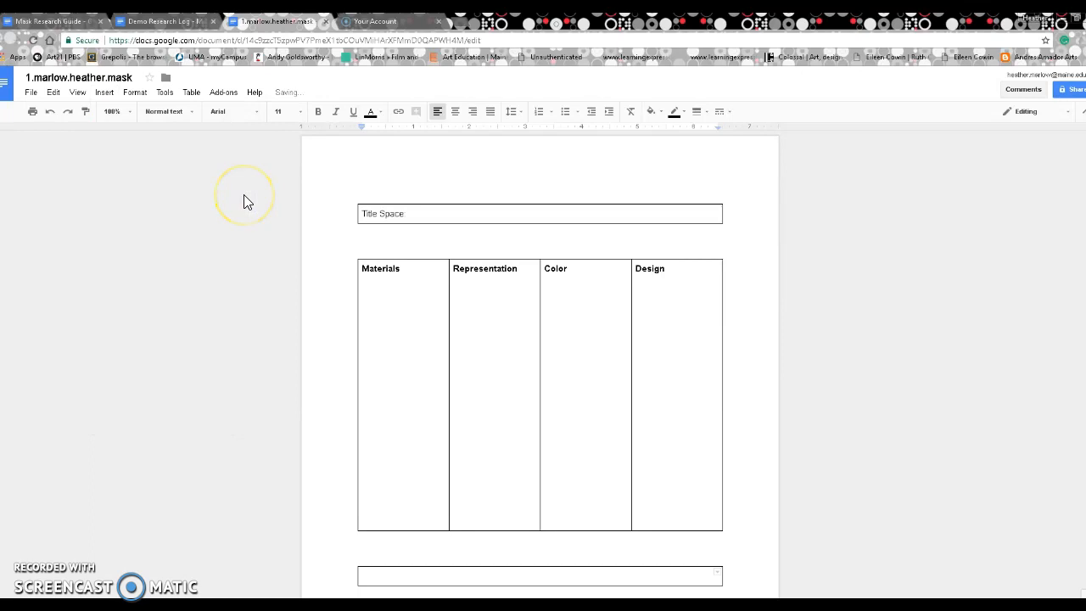
type("Interesting Facts")
key("Return")
key("Return")
key("Return")
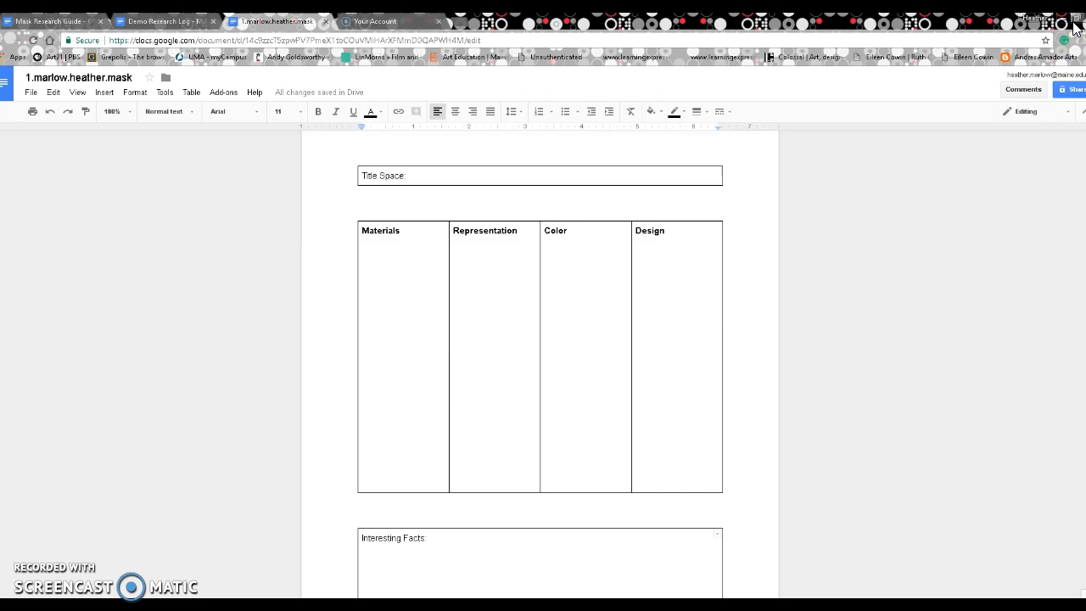
left_click(1076, 26)
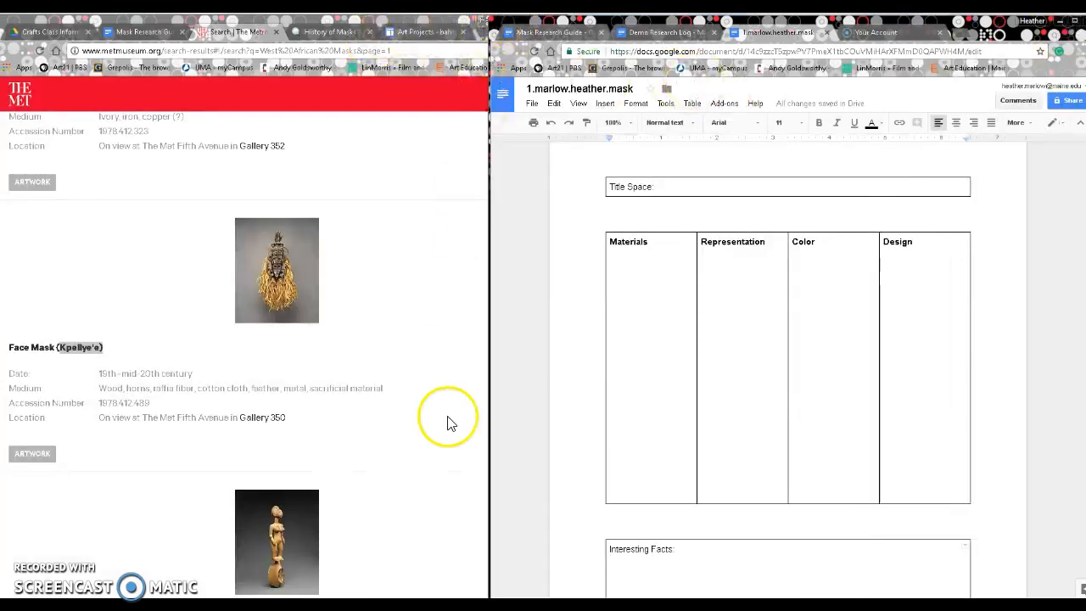
Step: Switch to the Mask Research Guide and scroll to its mask resource links beside the worksheet
left_click(96, 25)
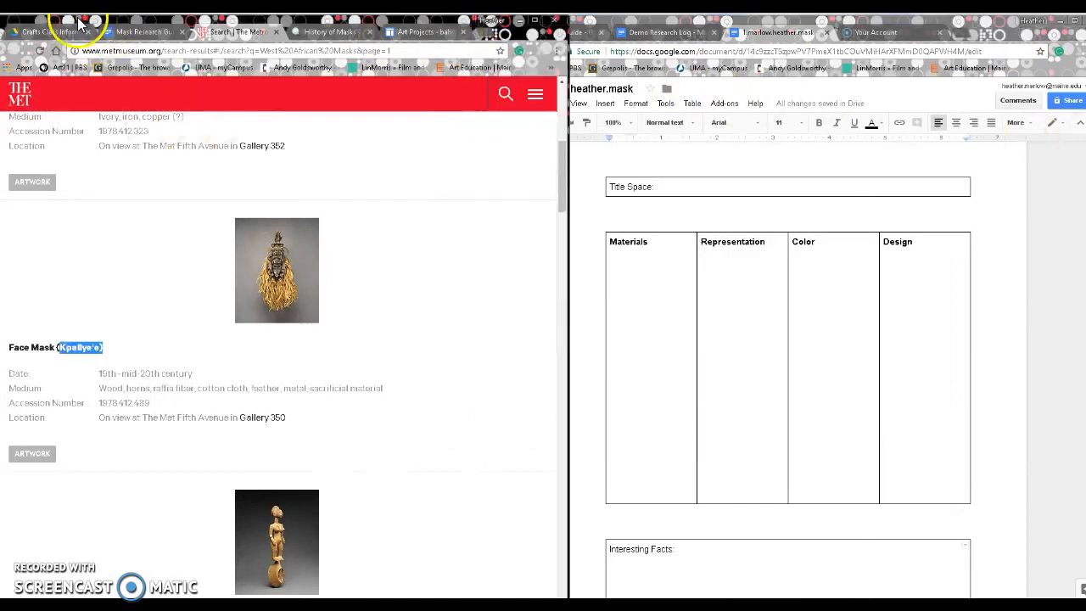
left_click_drag(93, 21, 90, 21)
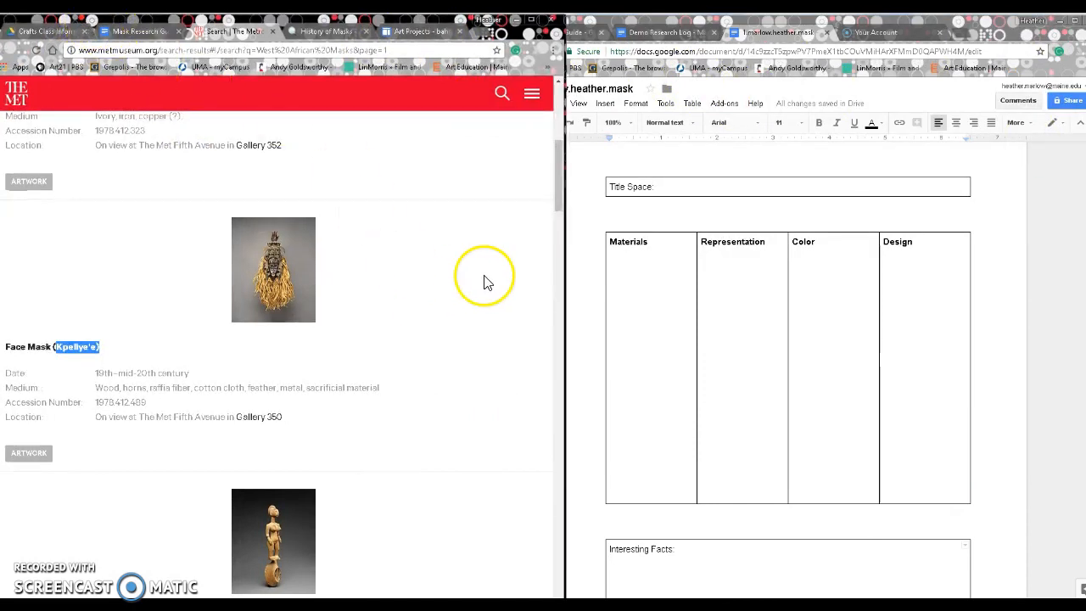
left_click(133, 36)
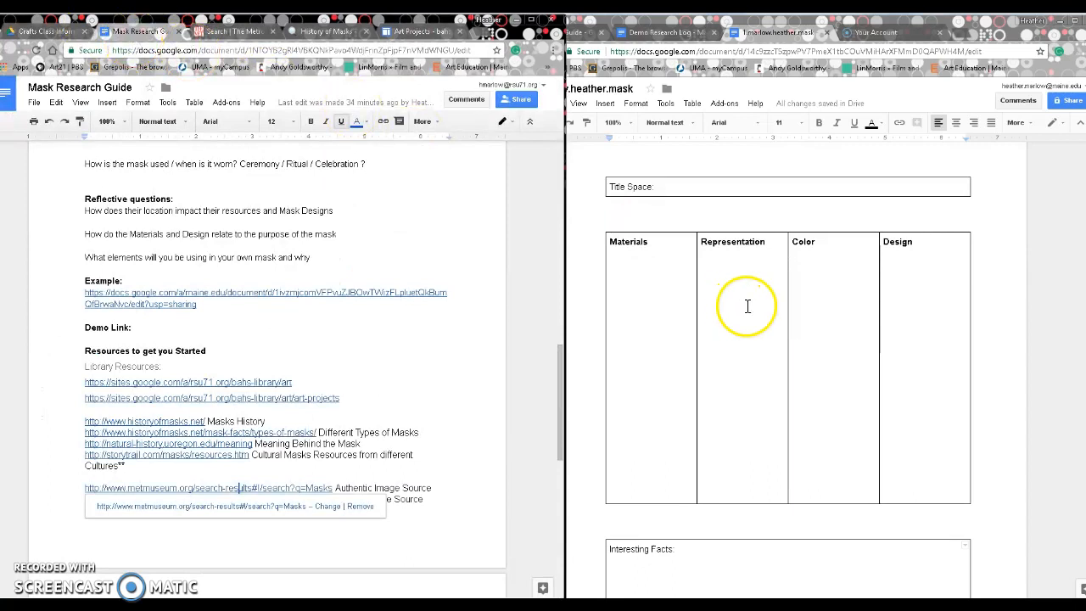
left_click(804, 219)
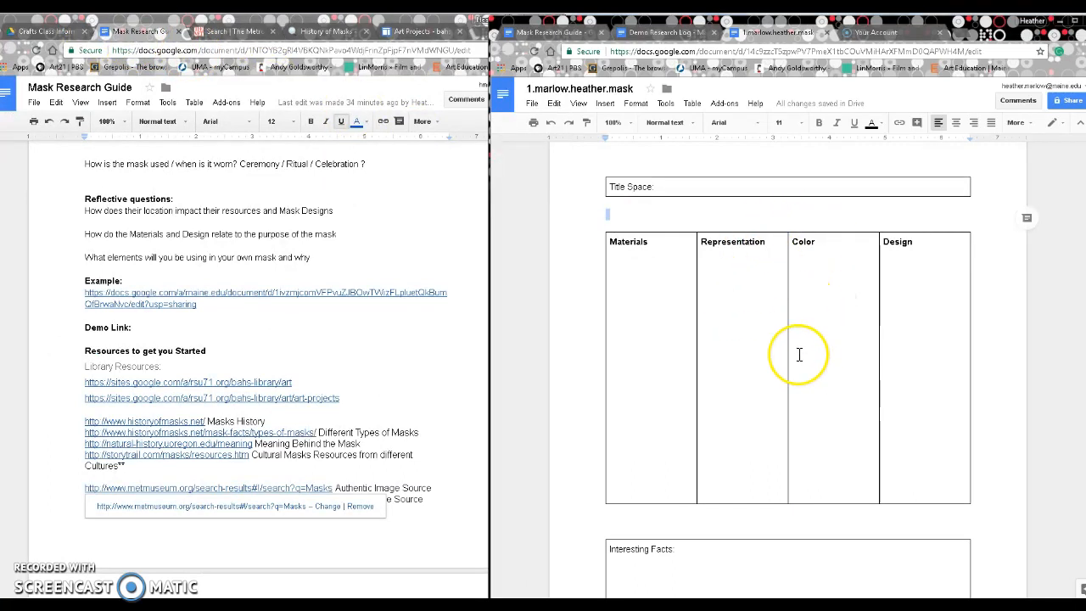
scroll(798, 354, "down", 1)
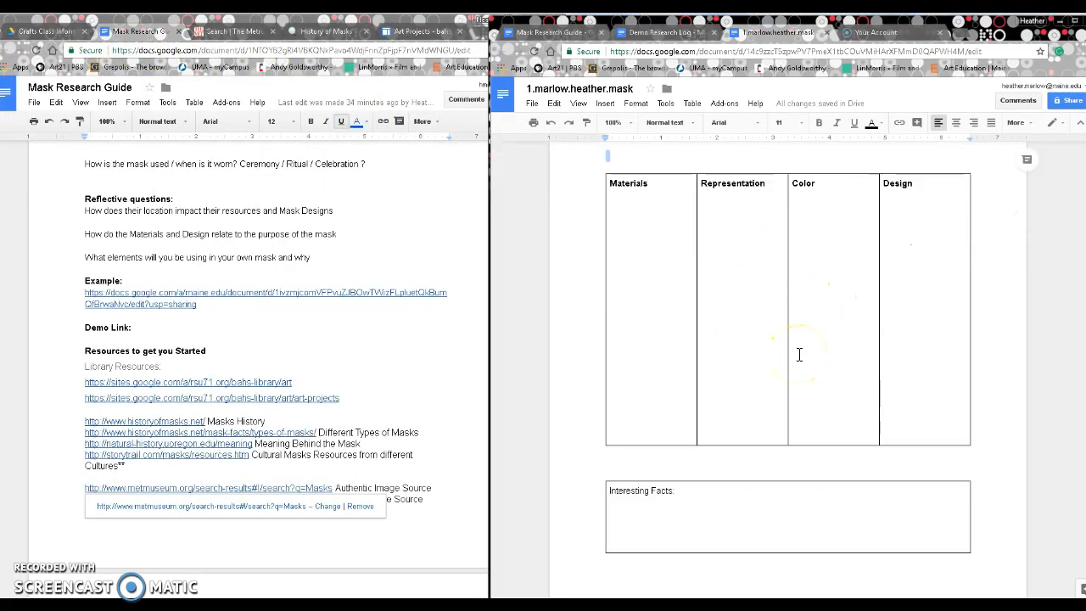
scroll(374, 367, "up", 1)
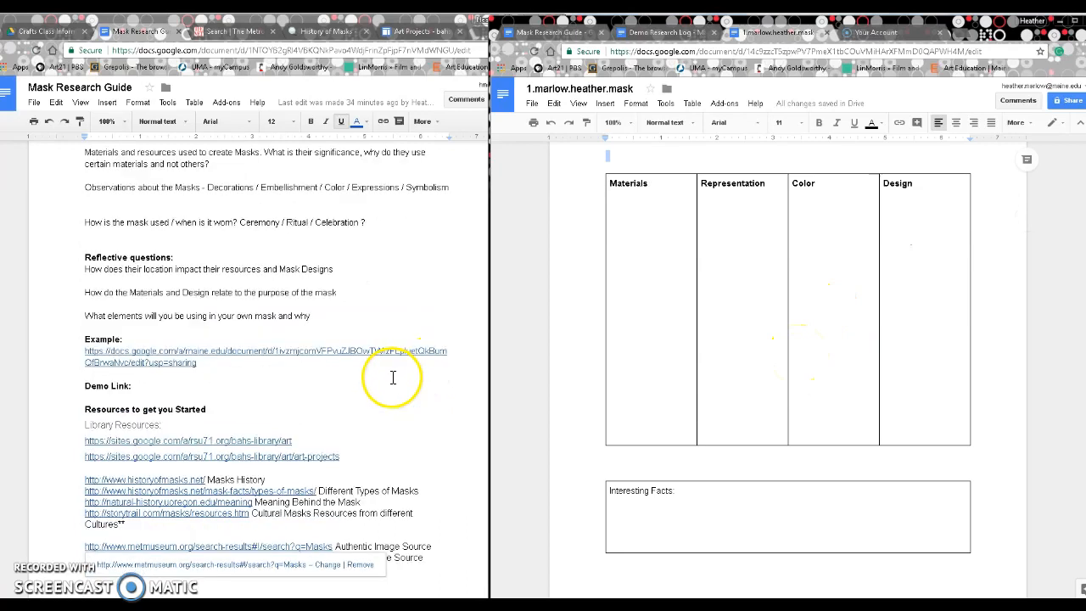
scroll(393, 377, "down", 2)
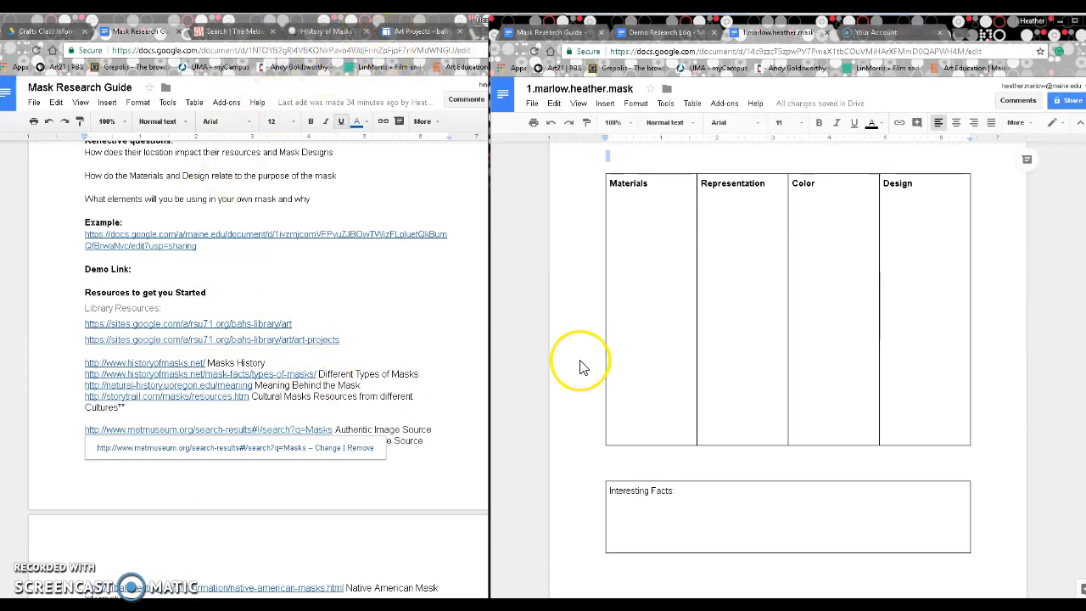
scroll(827, 321, "down", 1)
scroll(828, 320, "up", 1)
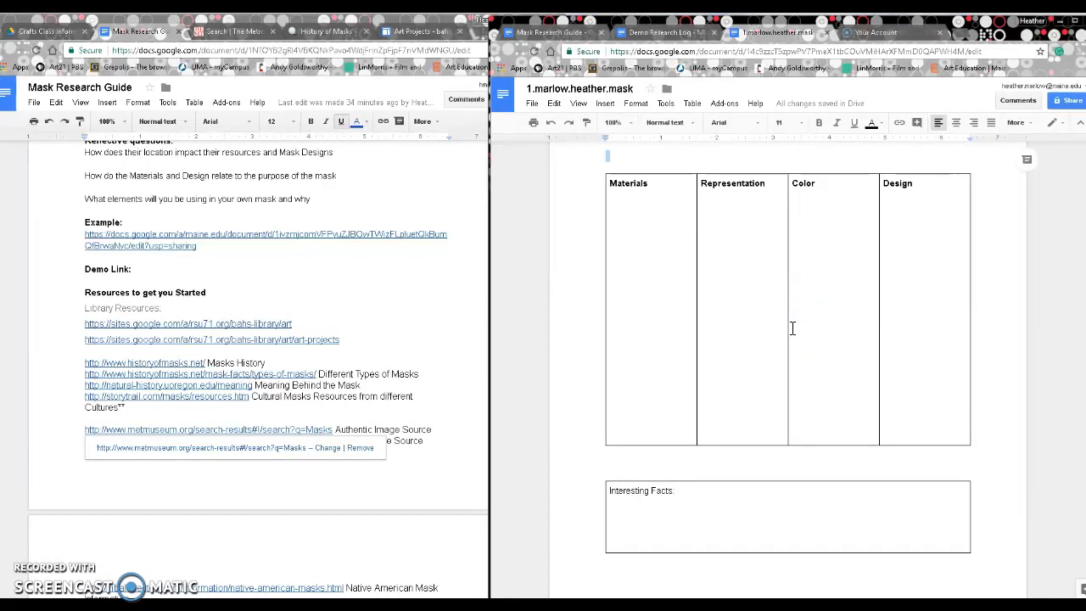
scroll(607, 368, "up", 1)
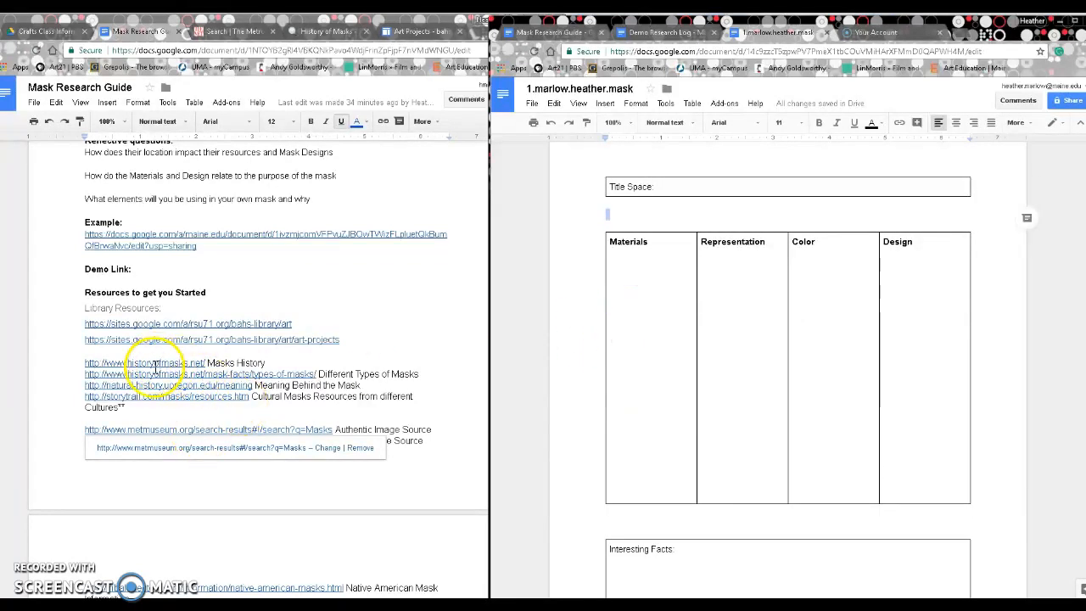
Step: Open the library's bahslibrary.me Art Projects page from its link, then return to the Mask Research Guide
left_click(194, 341)
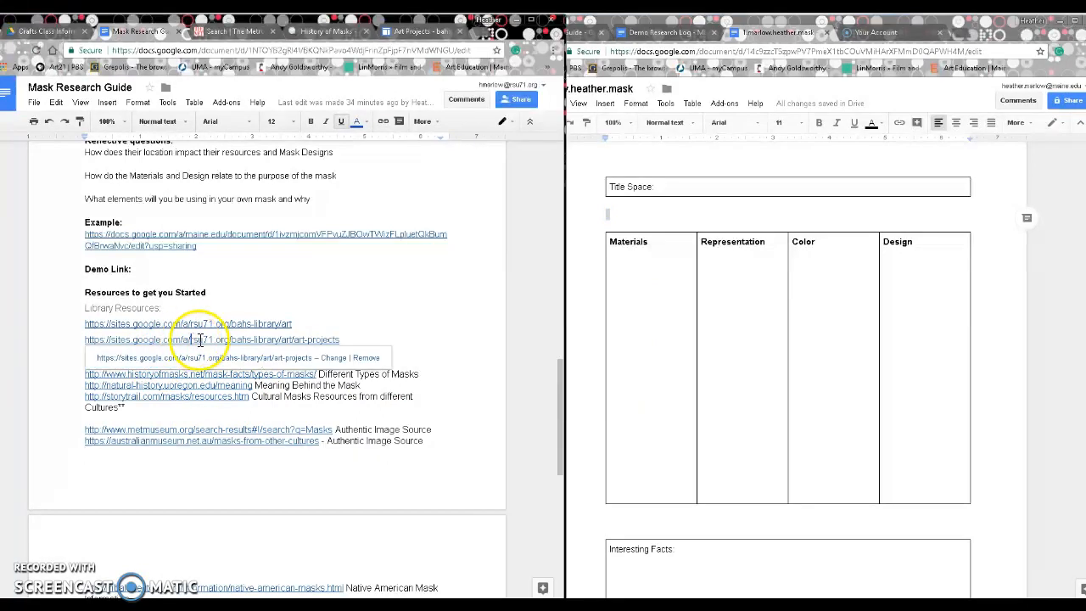
left_click(213, 356)
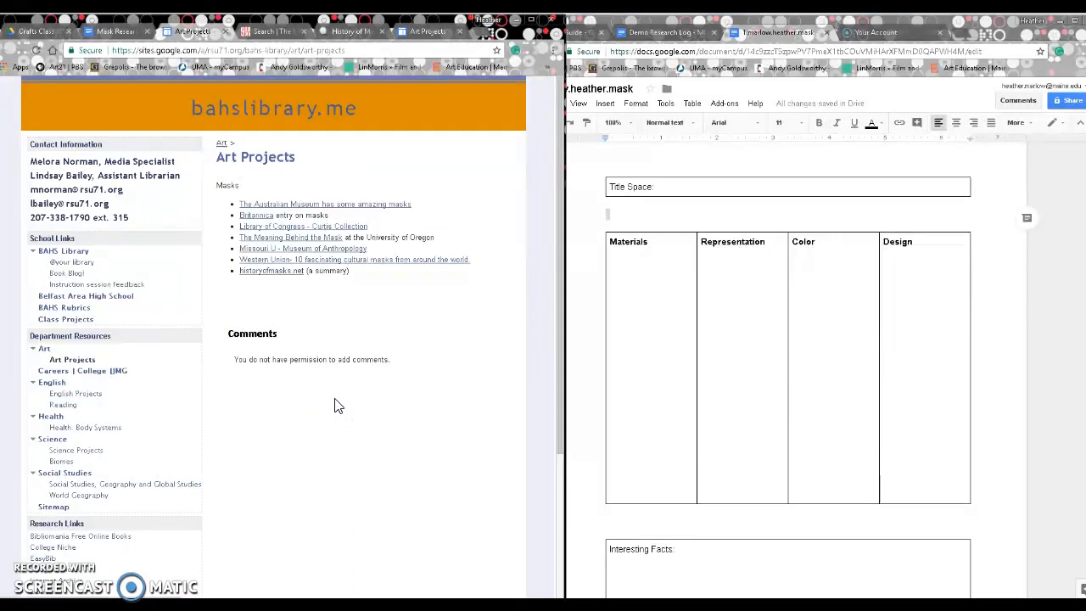
left_click(251, 153)
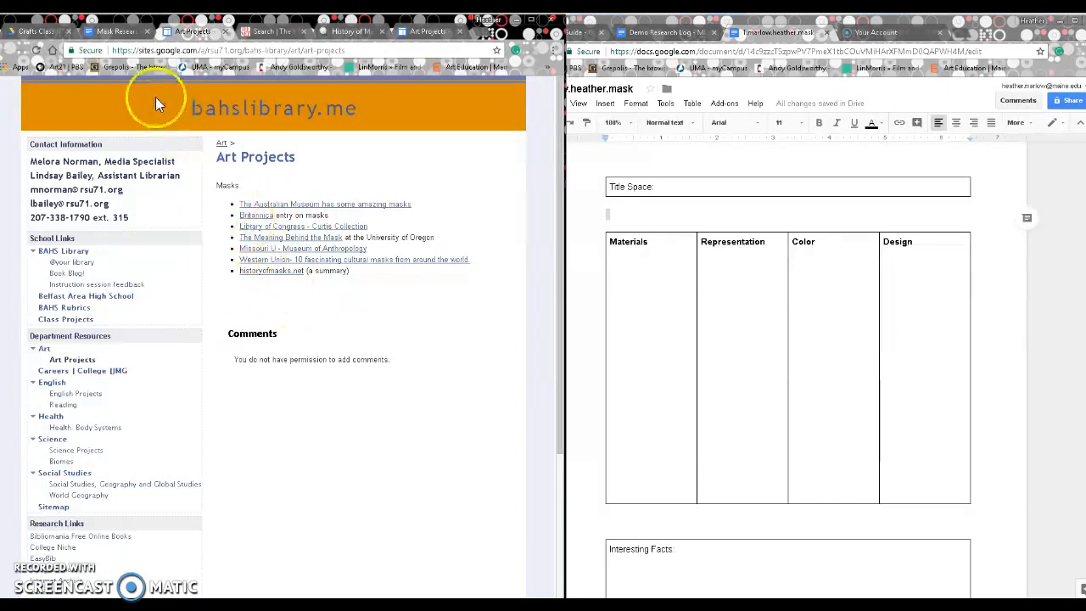
left_click(107, 34)
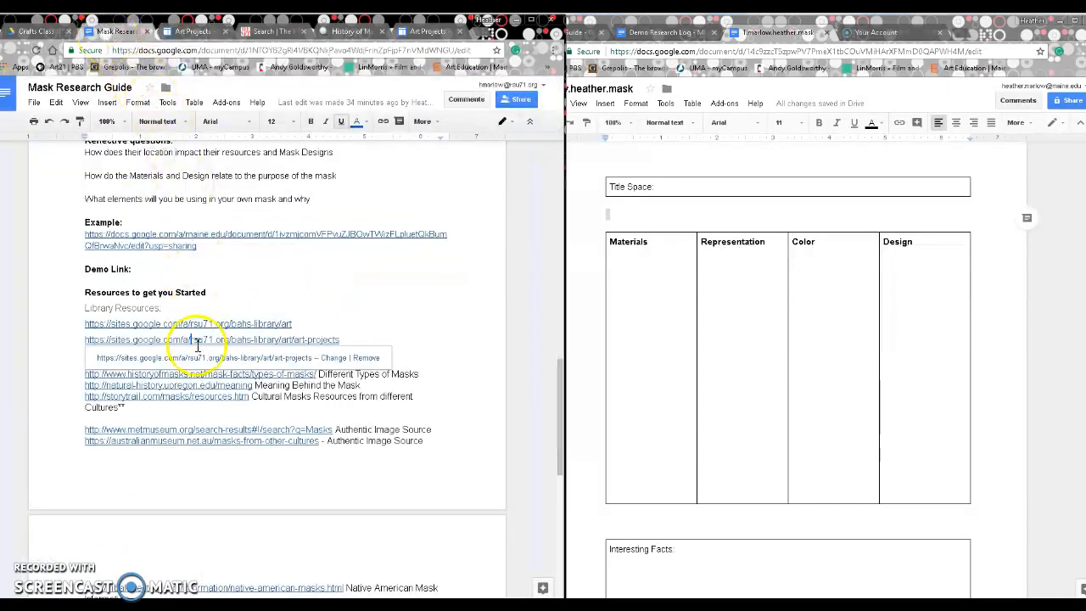
Step: Open the historyofmasks.net article and highlight its sentence on West African ceremonial masks
left_click(203, 475)
left_click(166, 363)
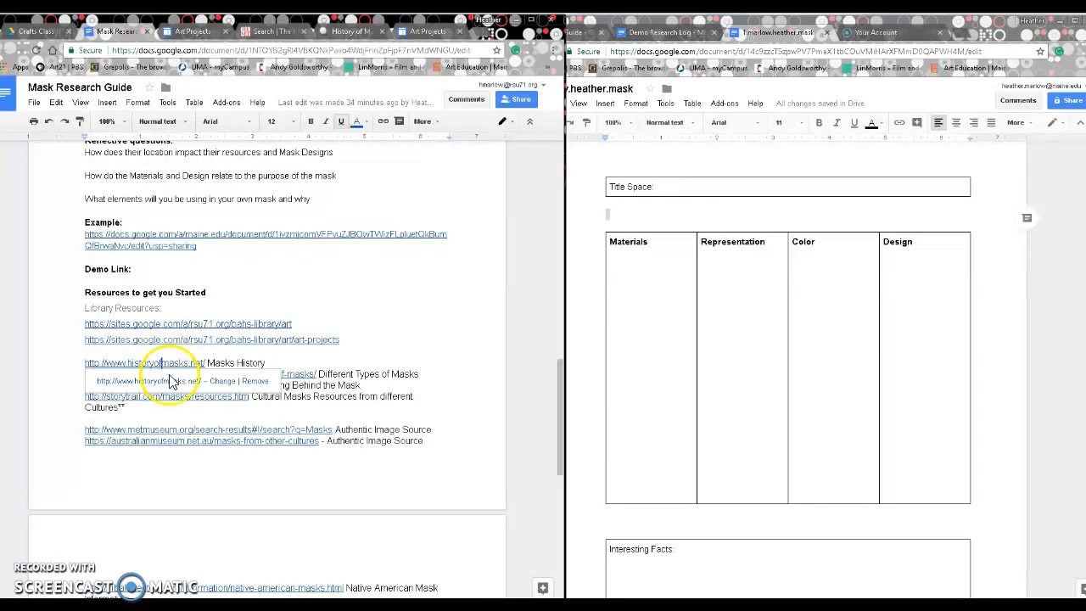
left_click(173, 376)
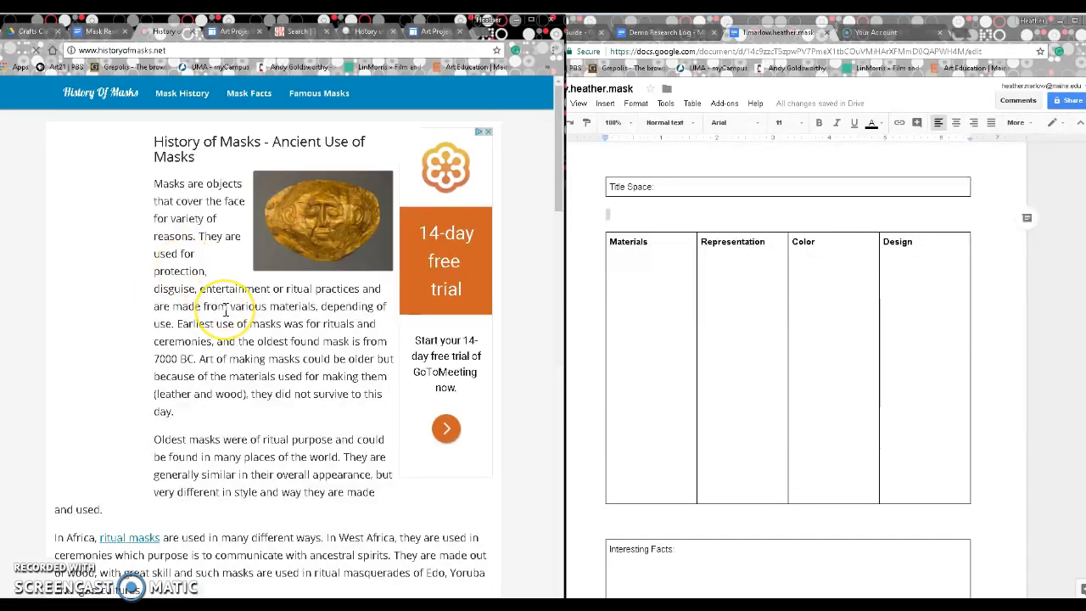
scroll(225, 309, "down", 1)
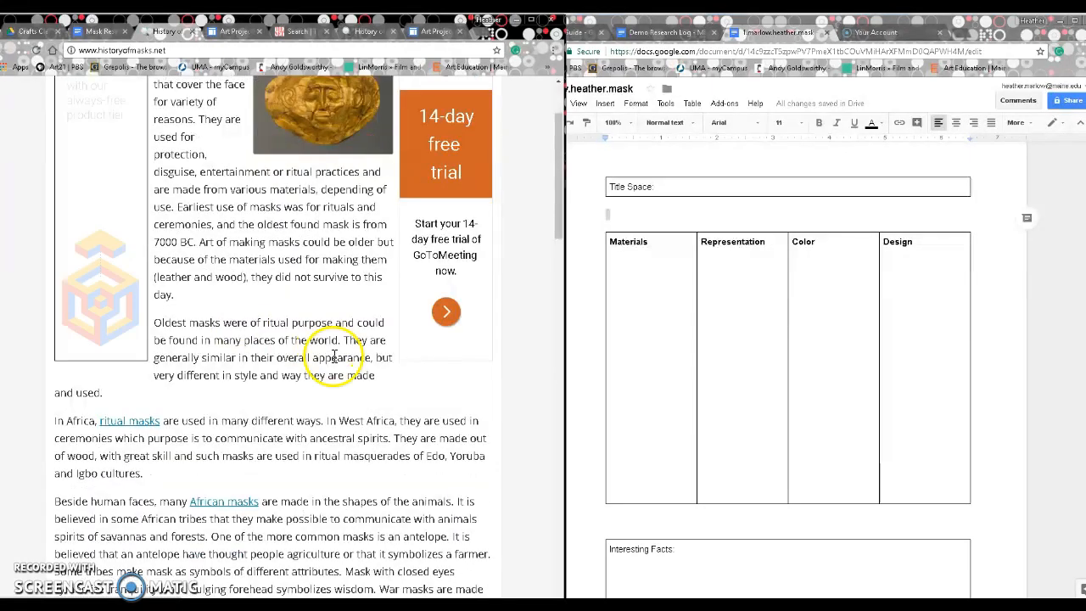
scroll(339, 331, "down", 1)
left_click_drag(326, 362, 390, 380)
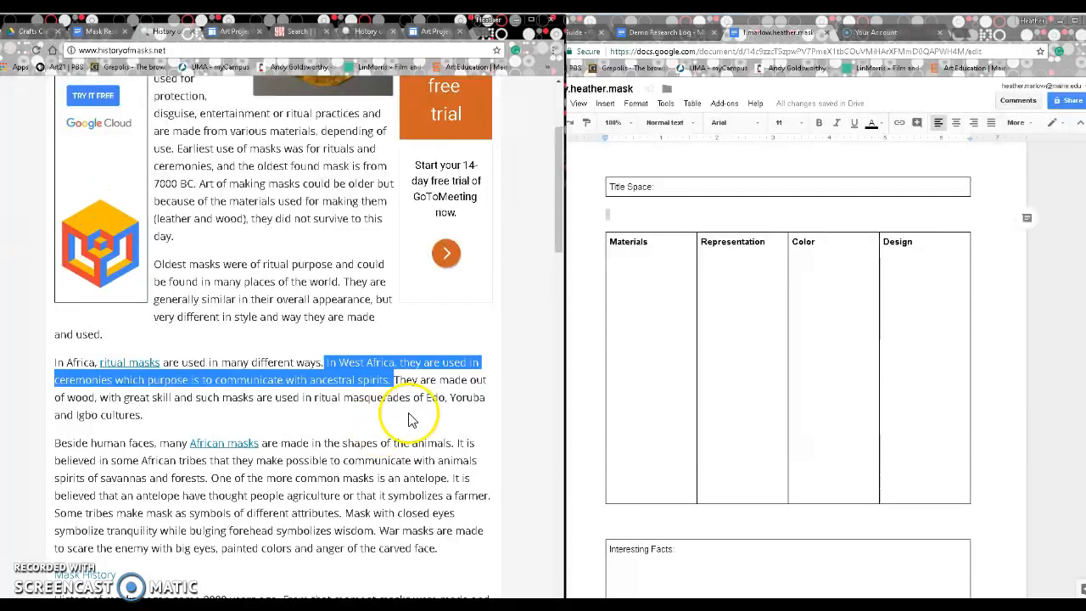
scroll(428, 416, "down", 1)
left_click(447, 384)
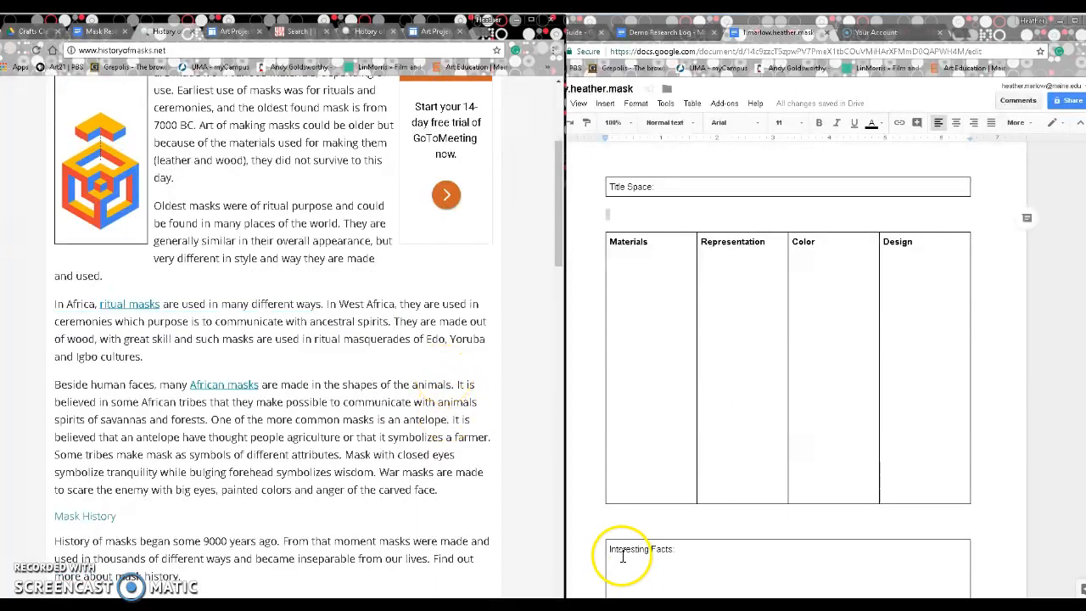
Step: Write 'West African Masks used in ceremonies to communicate' in Interesting Facts, then select the article's URL
left_click(462, 446)
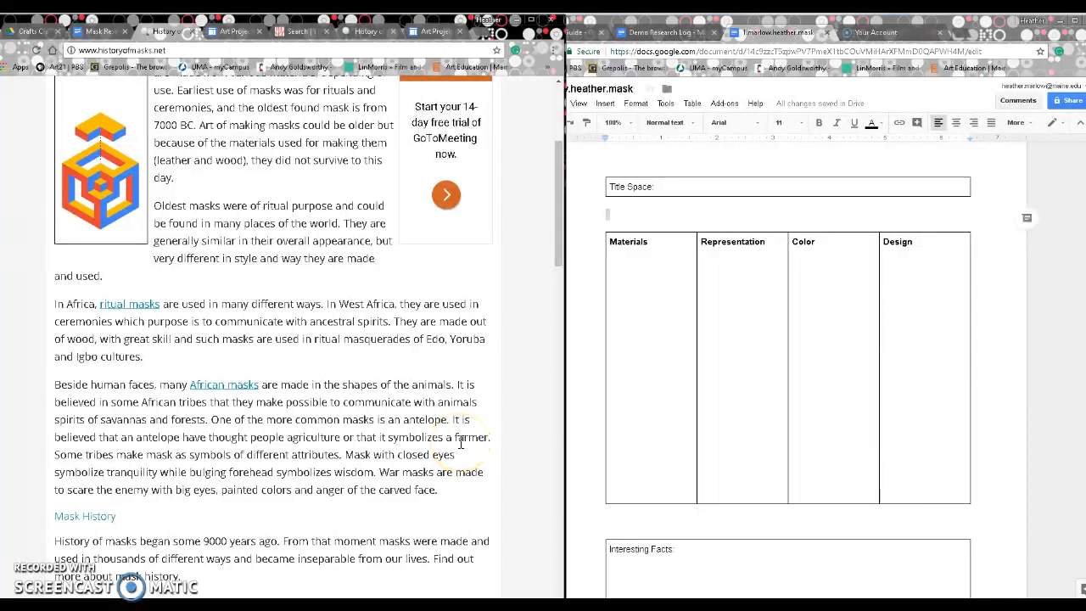
left_click(645, 570)
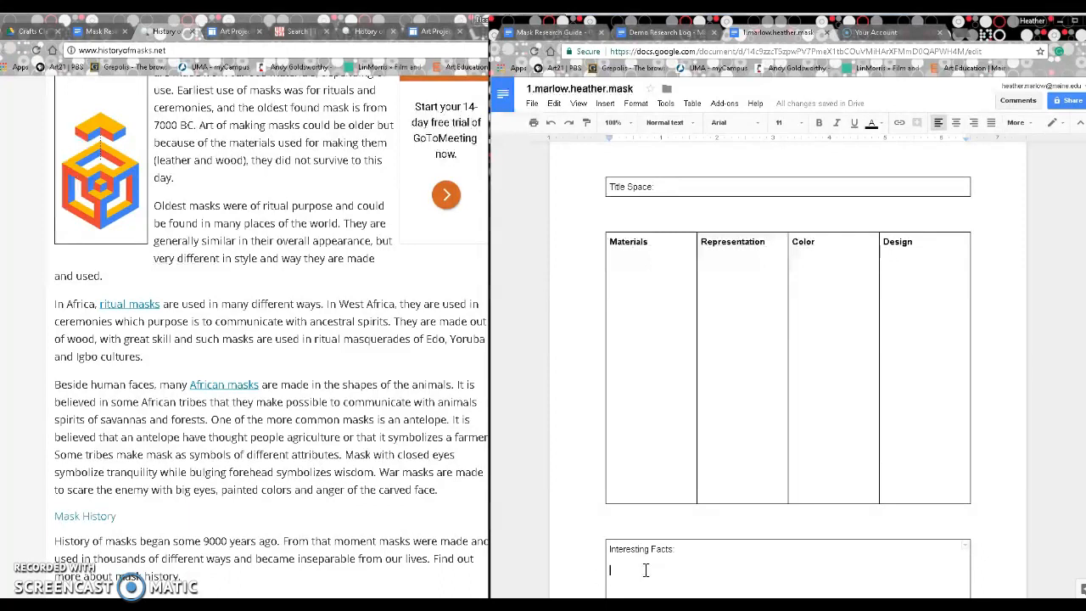
type("West African Masks used in cere")
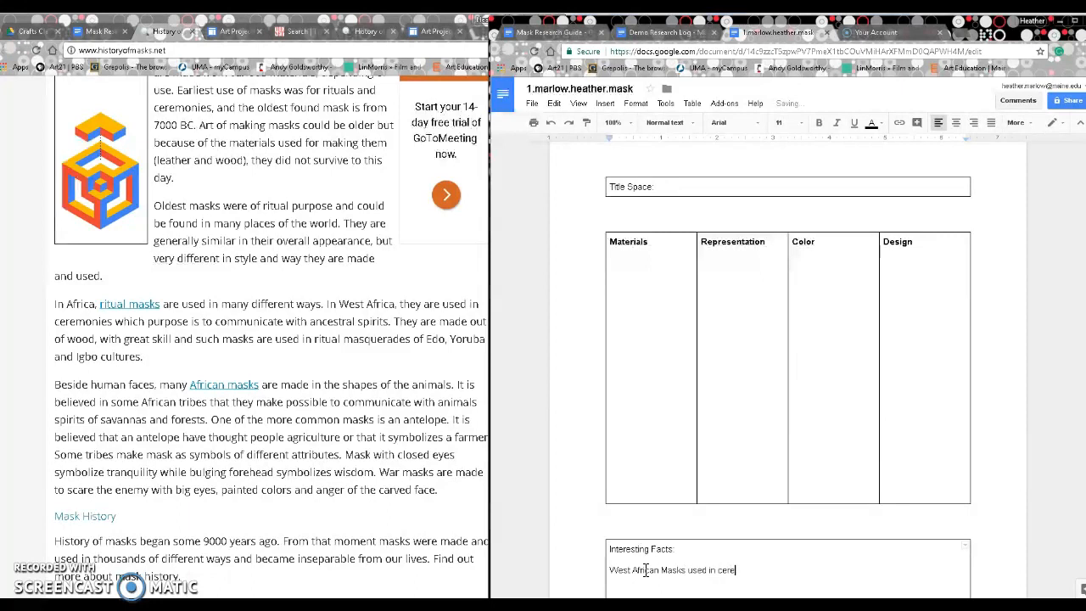
type("monies to communicate with ancestors")
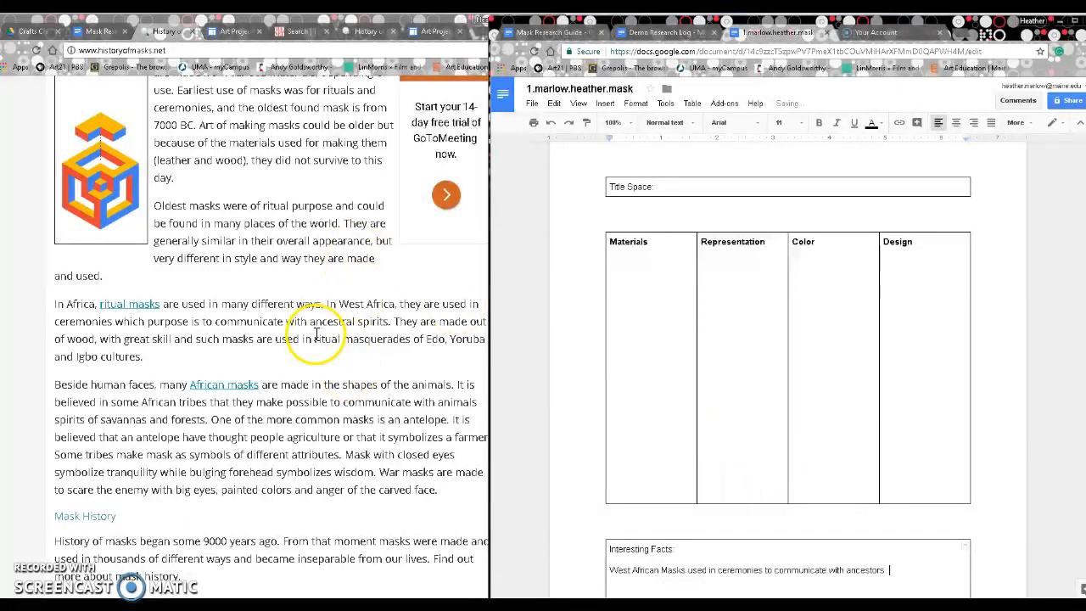
left_click(305, 305)
left_click(157, 51)
key("ctrl+c")
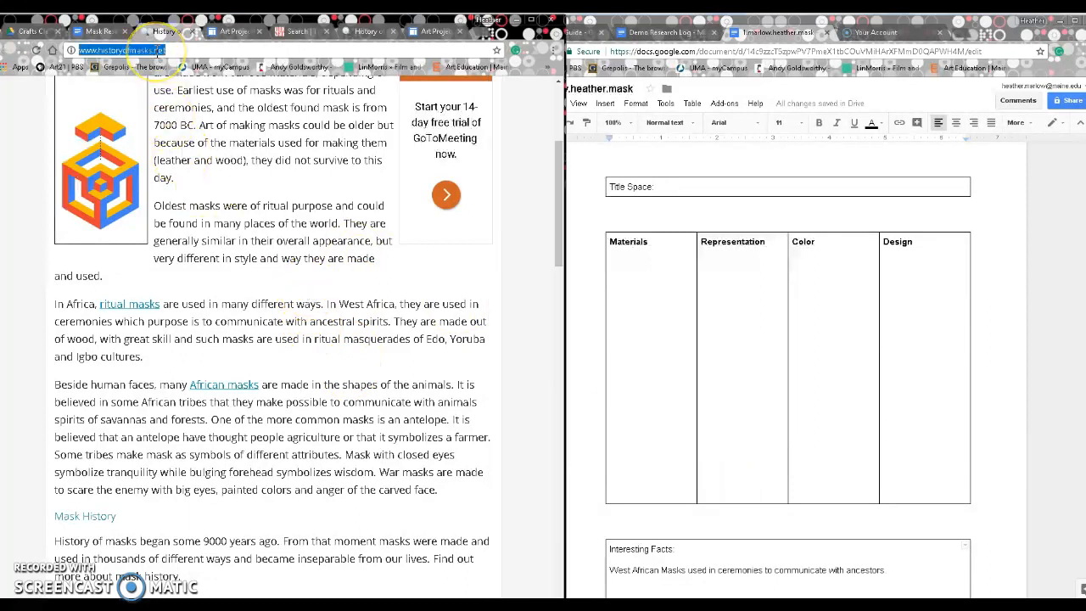
Step: Add a 'Resources:' heading below Interesting Facts and paste the historyofmasks.net link beneath it
scroll(687, 309, "down", 2)
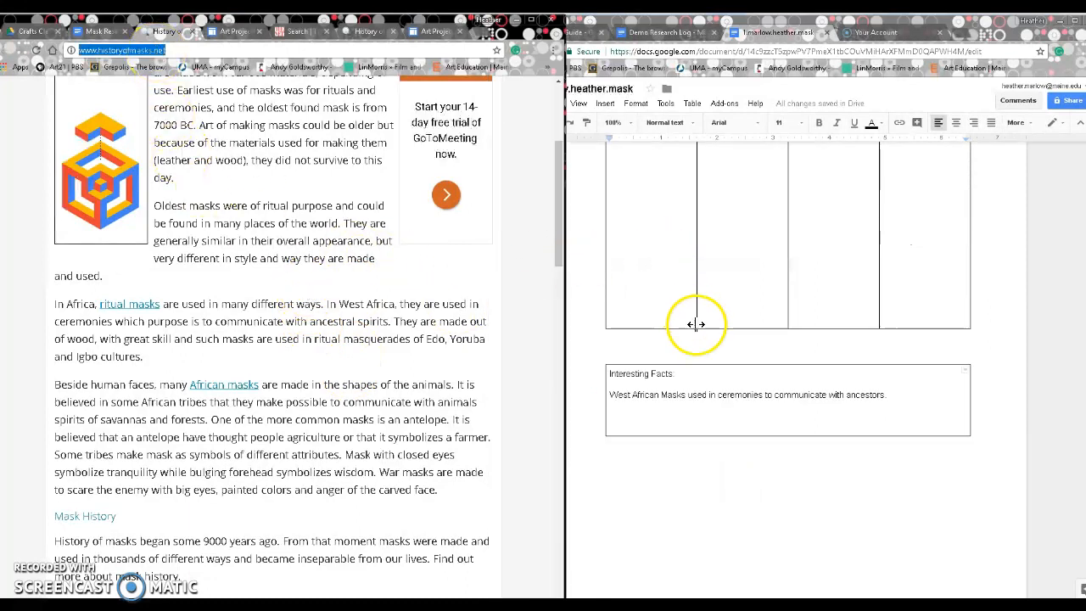
left_click(708, 462)
key("Return")
type("Resources:")
key("Return")
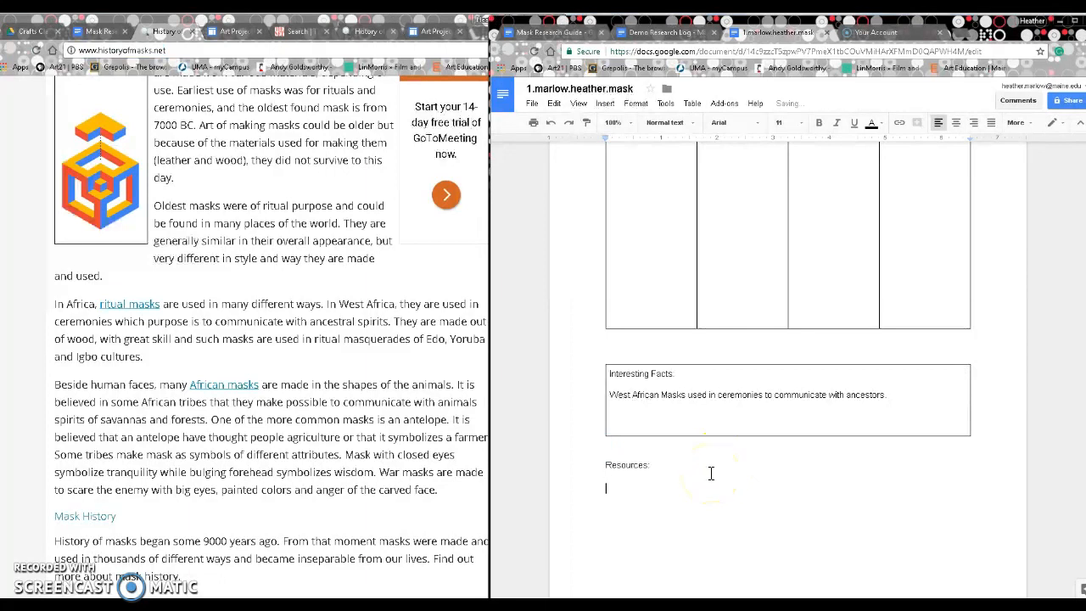
key("ctrl+v")
key("Return")
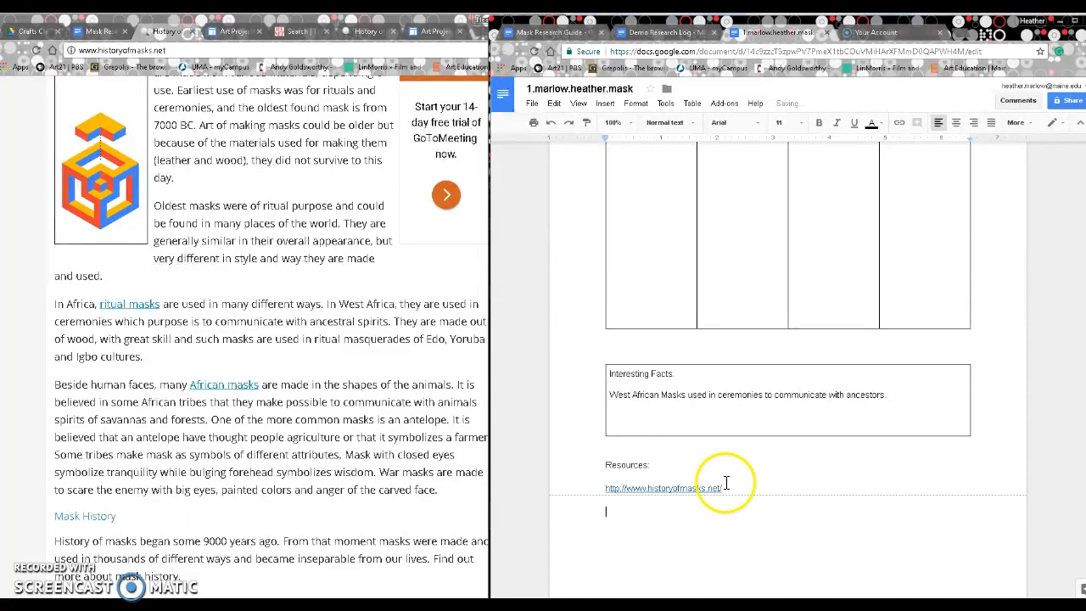
left_click(742, 482)
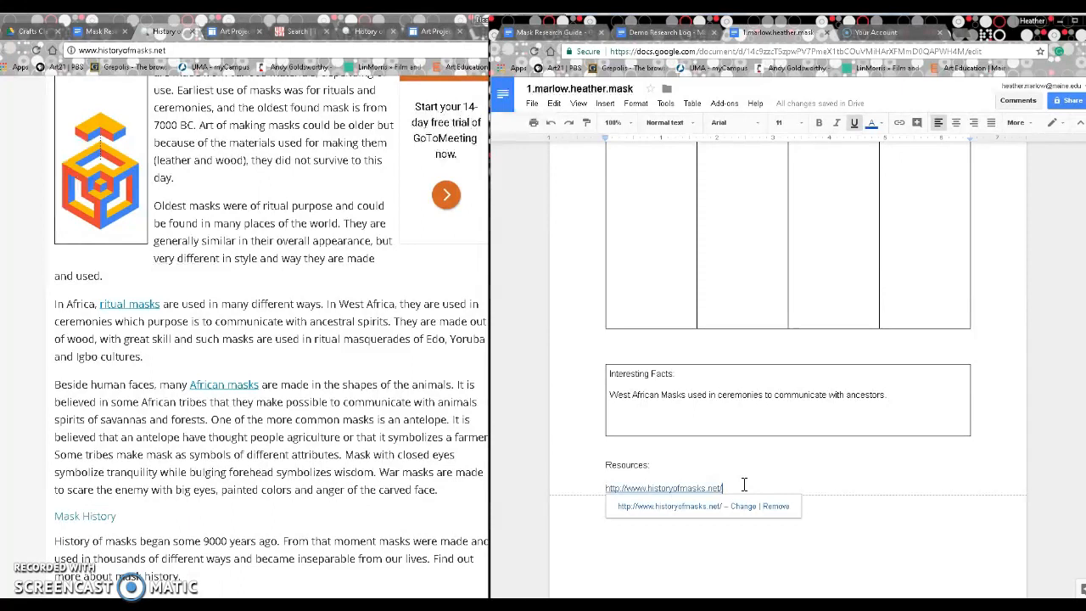
key("Return")
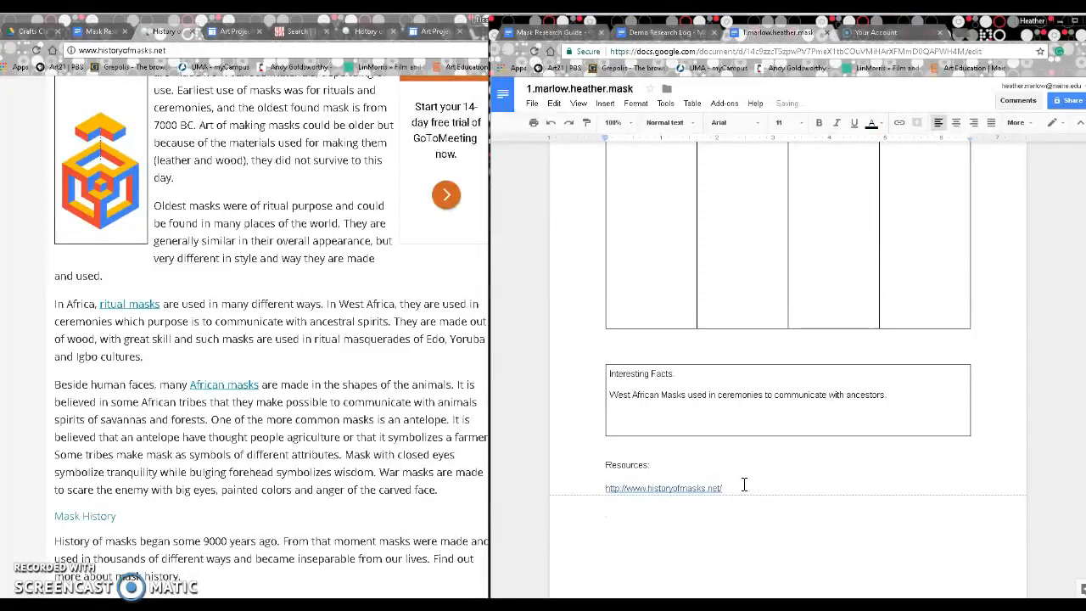
scroll(747, 475, "up", 2)
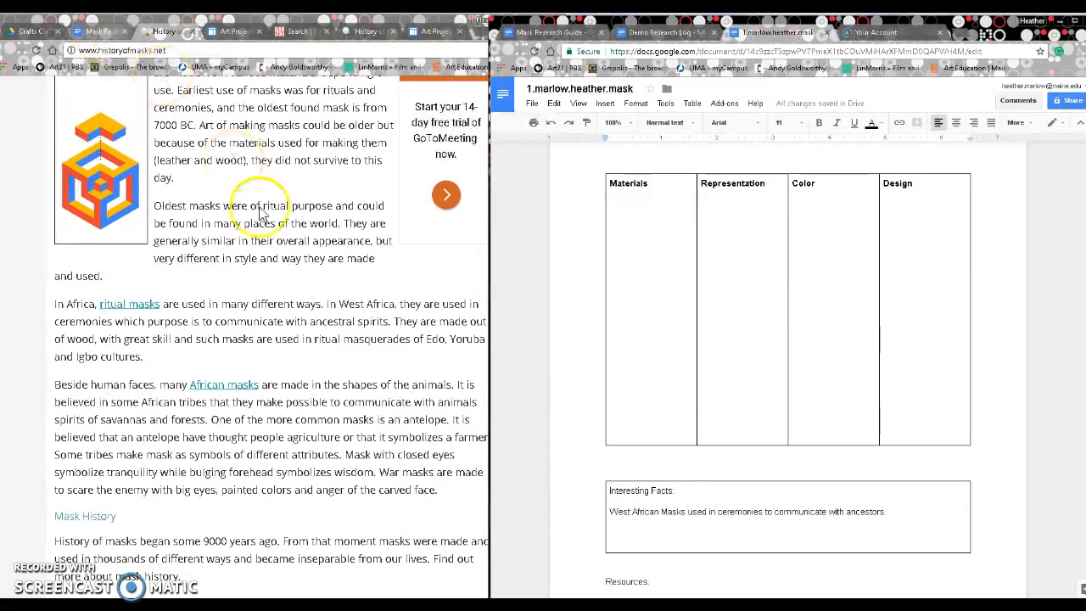
Step: Insert an 'Images Sources:' heading with blank lines between the Interesting Facts box and Resources
left_click(88, 38)
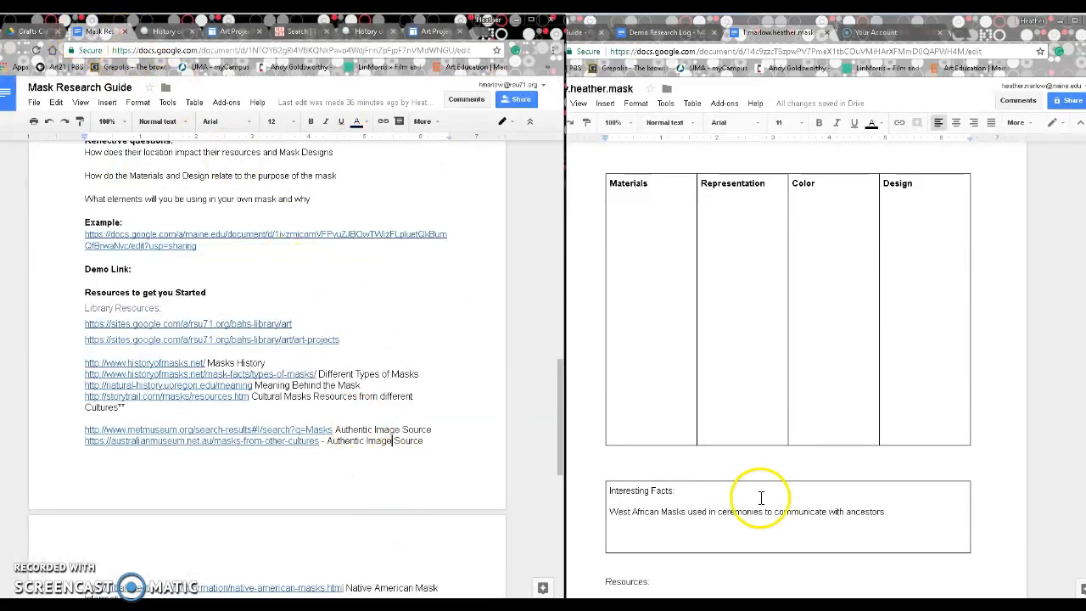
scroll(815, 467, "down", 3)
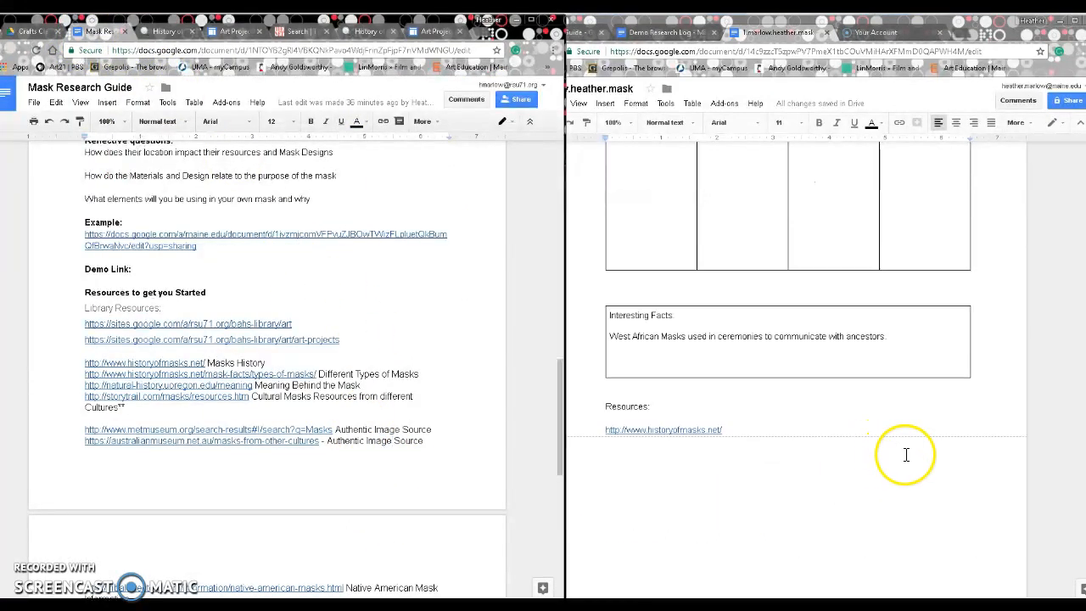
left_click(894, 398)
key("Return")
key("Return")
key("Return")
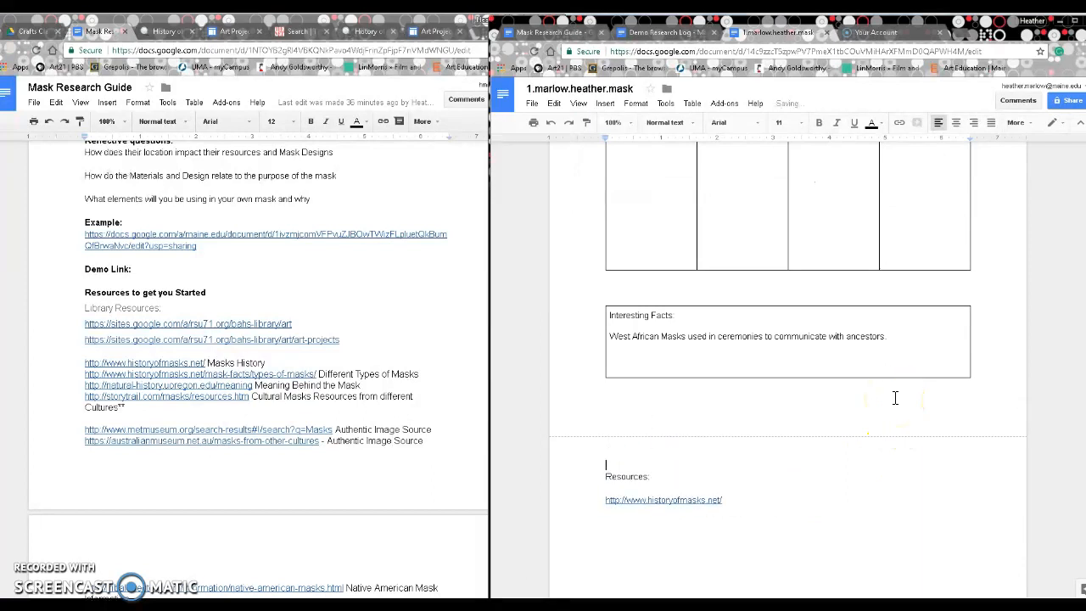
key("Return")
key("Return")
key("Return")
key("Return")
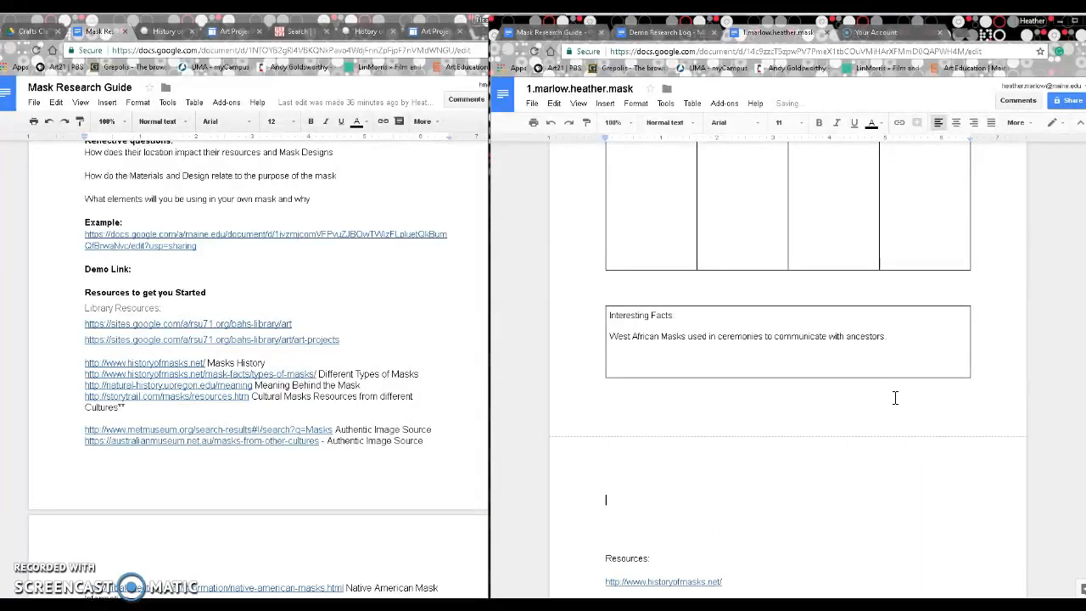
type("Images Sources:")
key("Return")
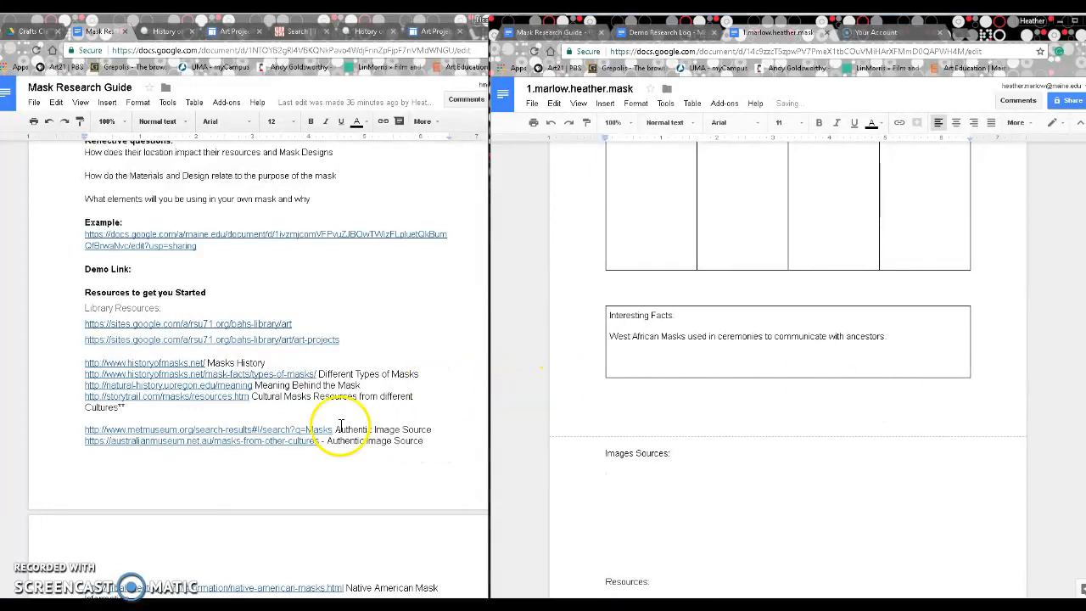
scroll(344, 425, "down", 1)
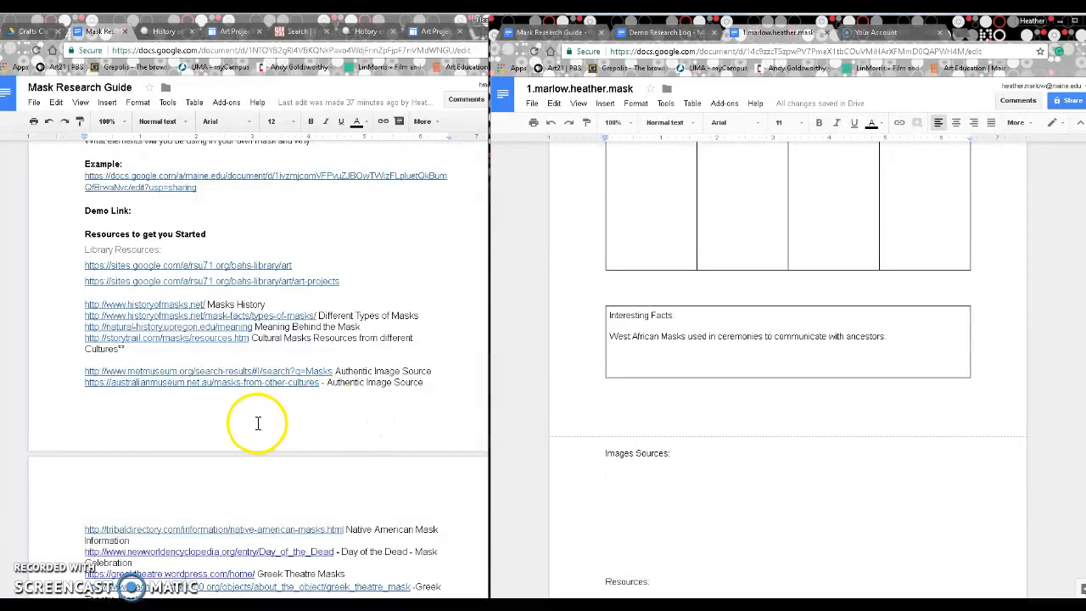
right_click(287, 371)
Step: Follow the Met Museum link and search the collection for 'West African Masks'
left_click(222, 390)
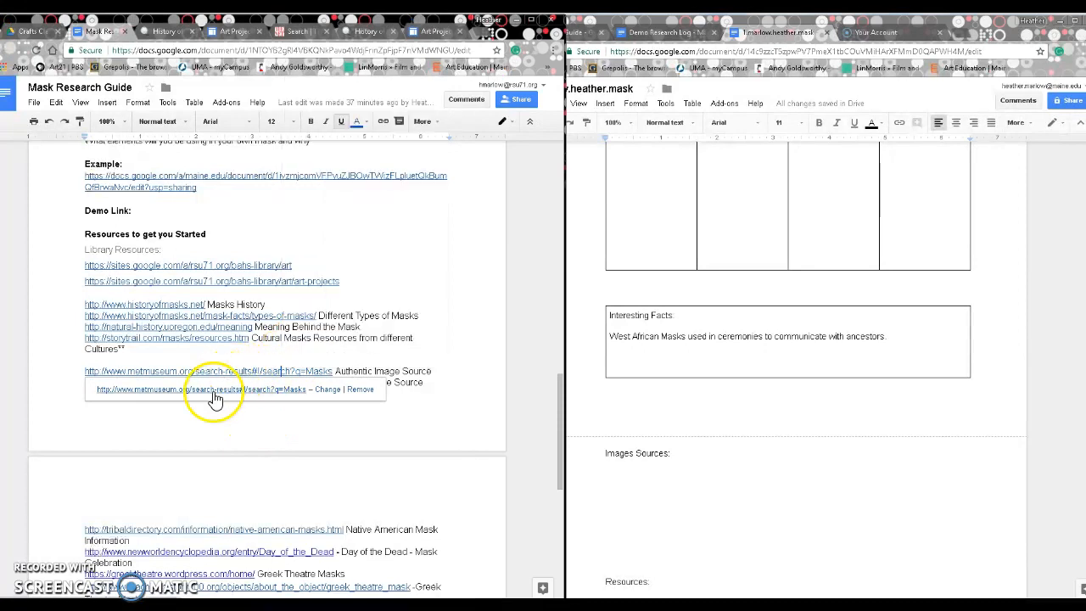
left_click(212, 389)
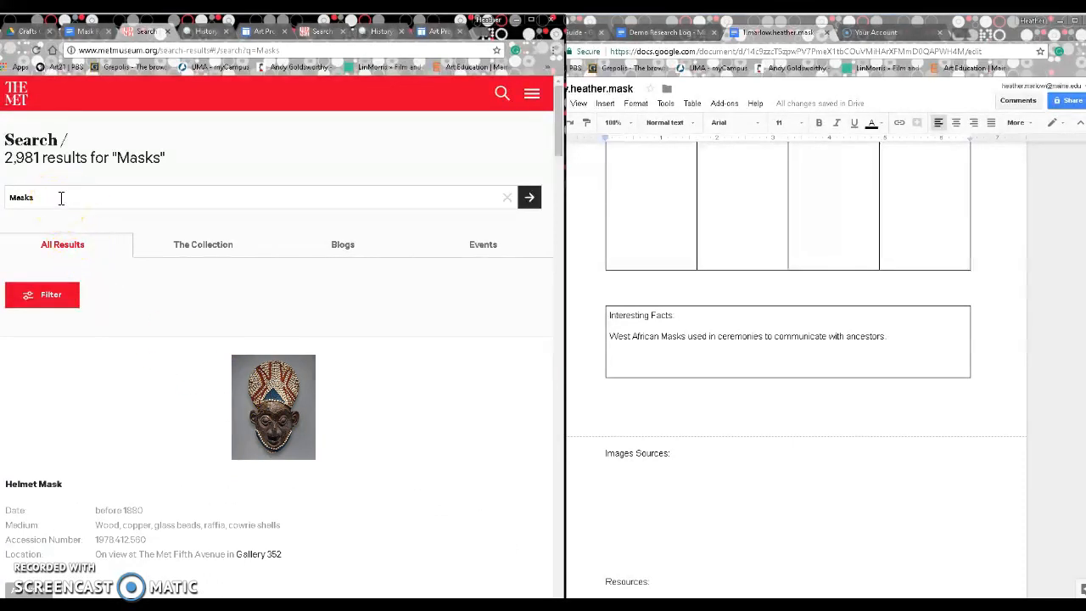
left_click_drag(62, 197, 8, 208)
type("West African Masks")
key("Return")
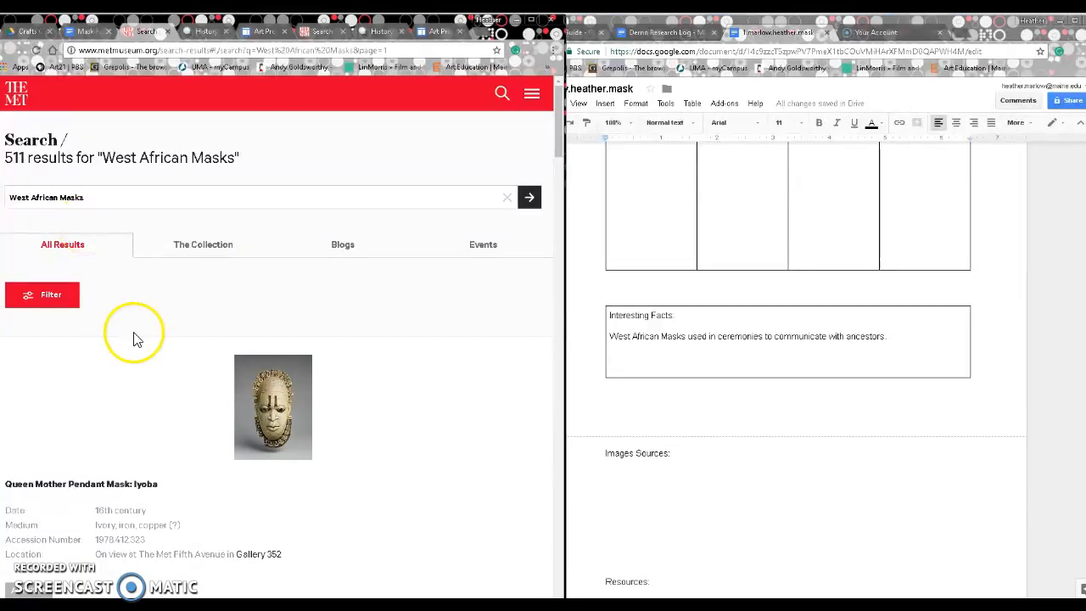
Step: Browse the West African Masks results and compare them with the Demo Research Log
scroll(199, 369, "down", 1)
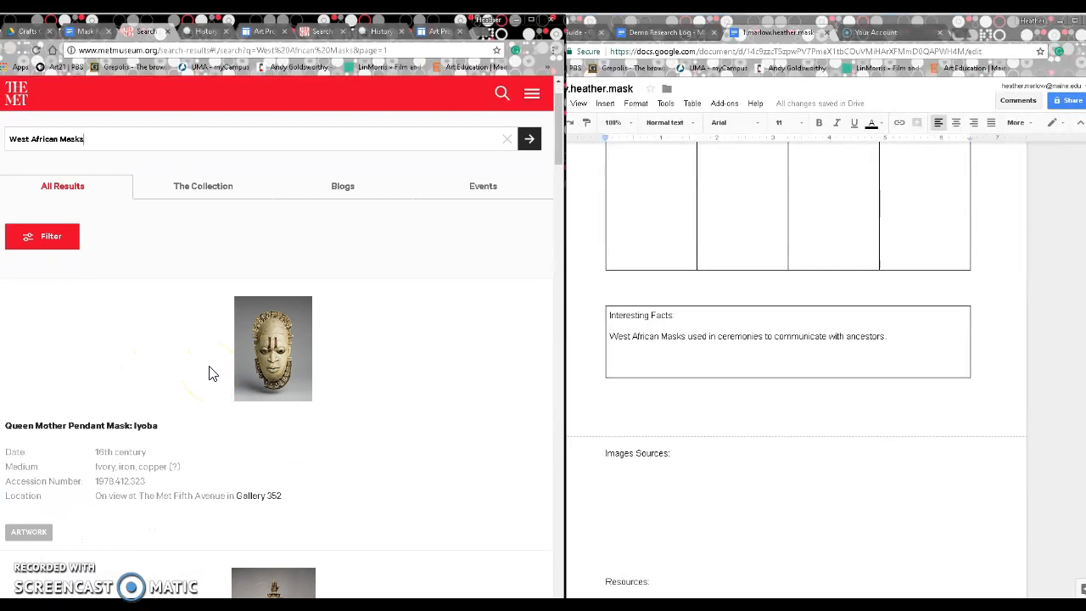
scroll(212, 374, "down", 1)
scroll(212, 374, "down", 3)
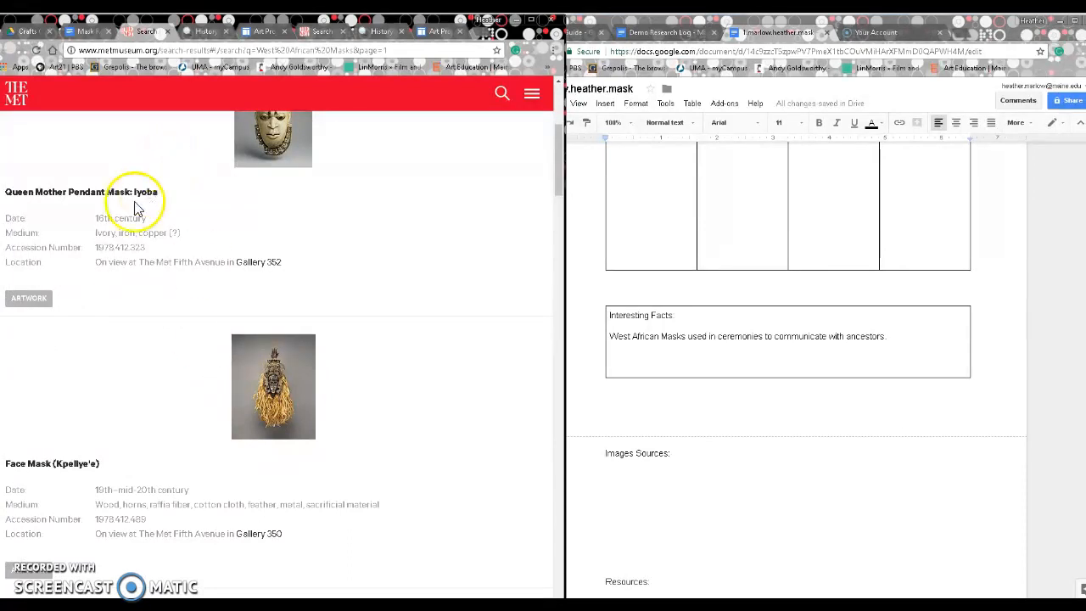
scroll(93, 465, "down", 5)
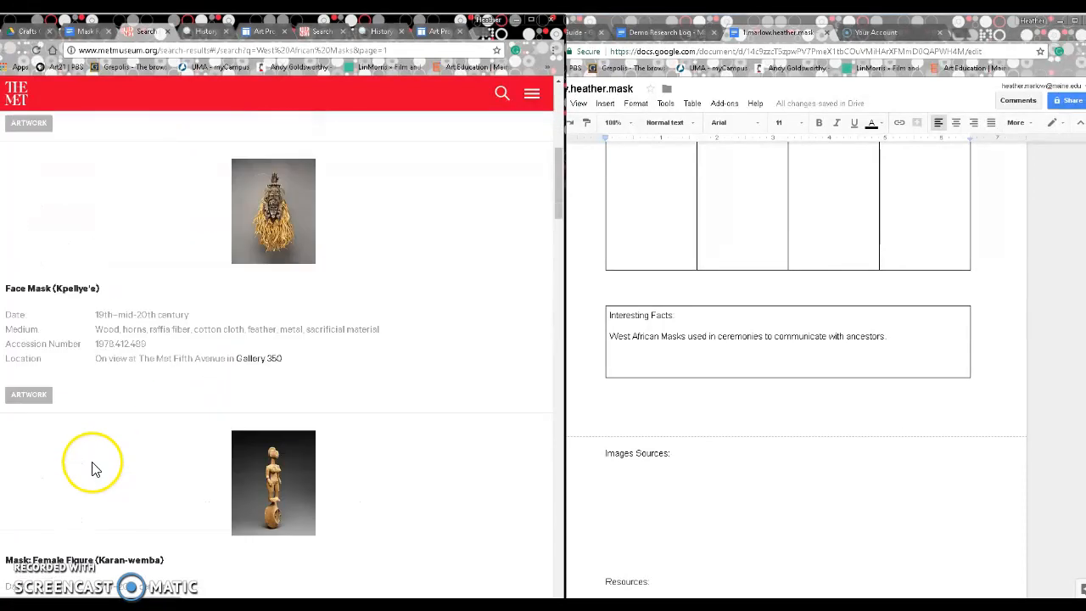
scroll(200, 449, "down", 4)
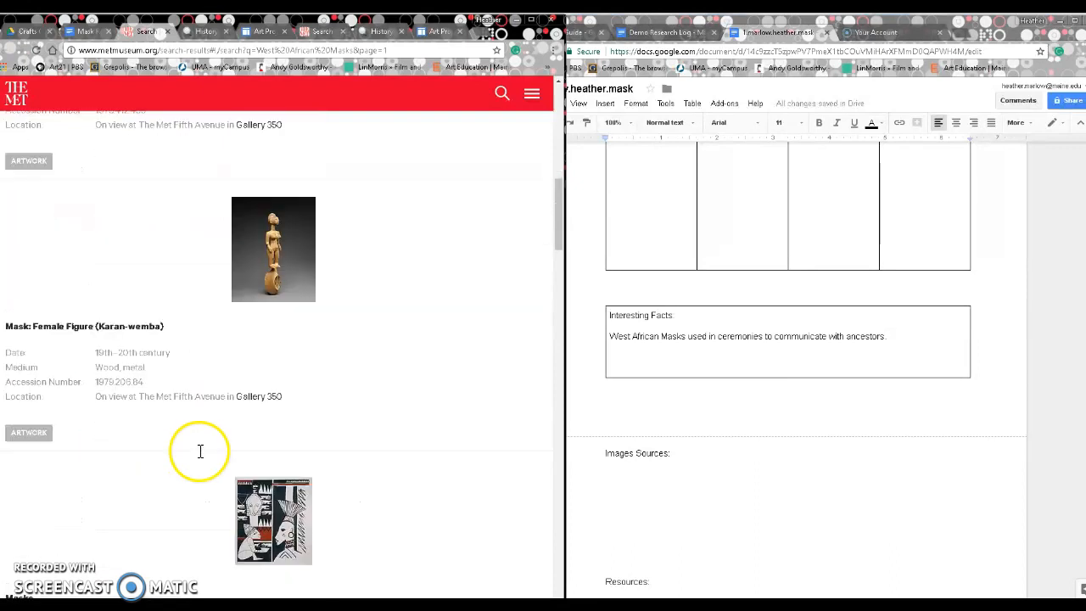
scroll(140, 505, "down", 4)
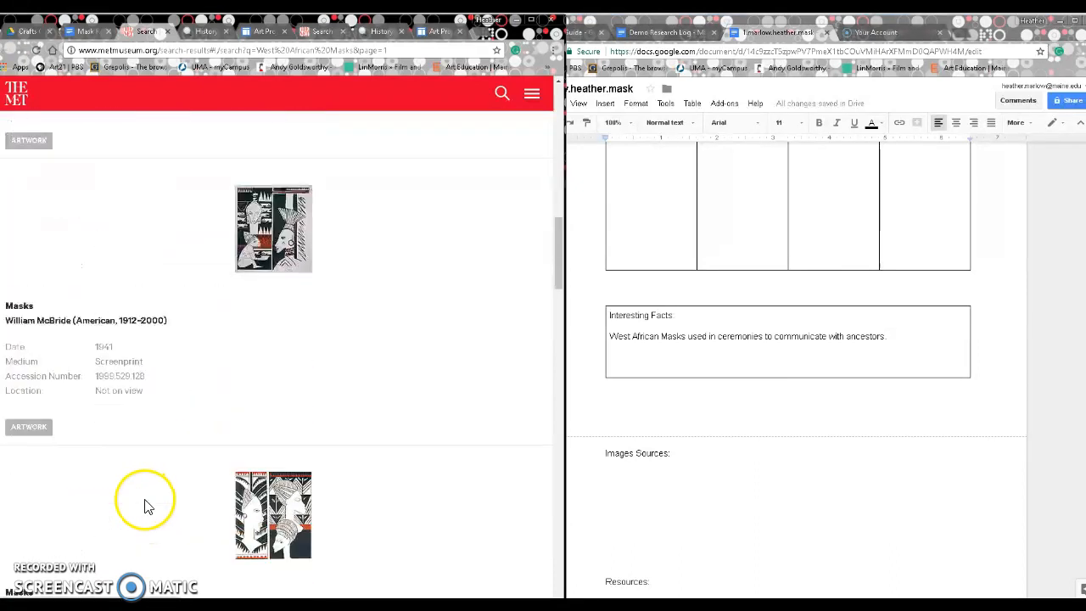
scroll(140, 513, "up", 14)
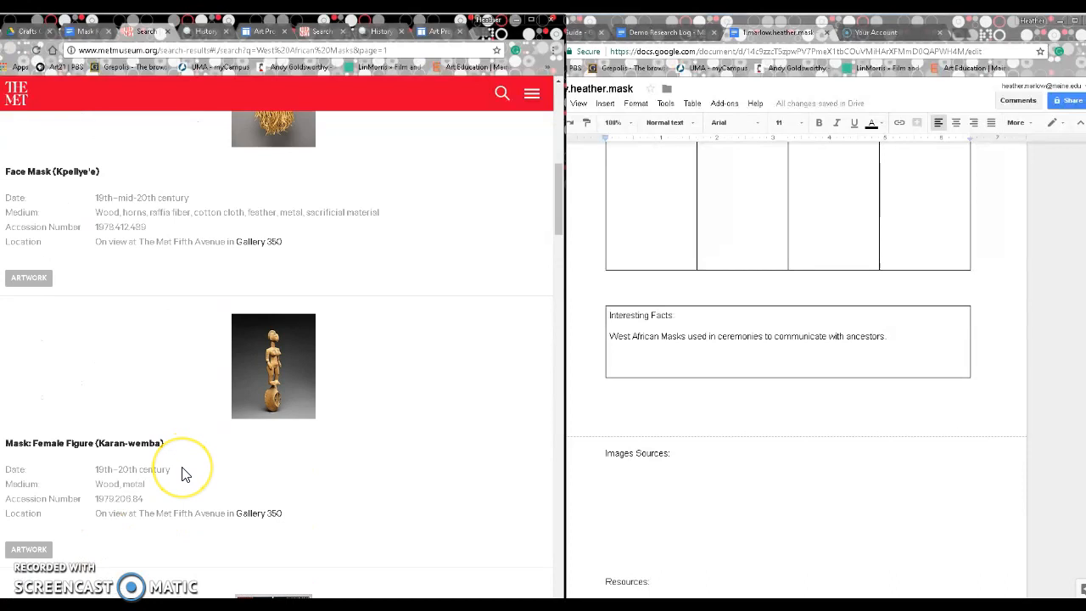
scroll(206, 509, "up", 3)
scroll(208, 506, "down", 5)
scroll(206, 506, "down", 1)
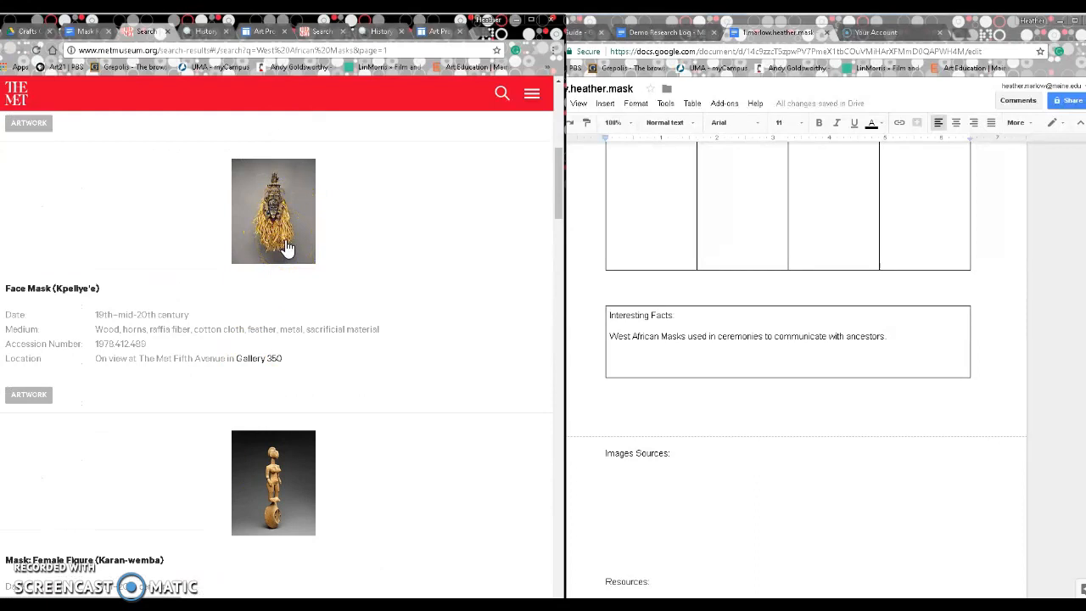
left_click(666, 32)
left_click(780, 349)
scroll(780, 350, "down", 4)
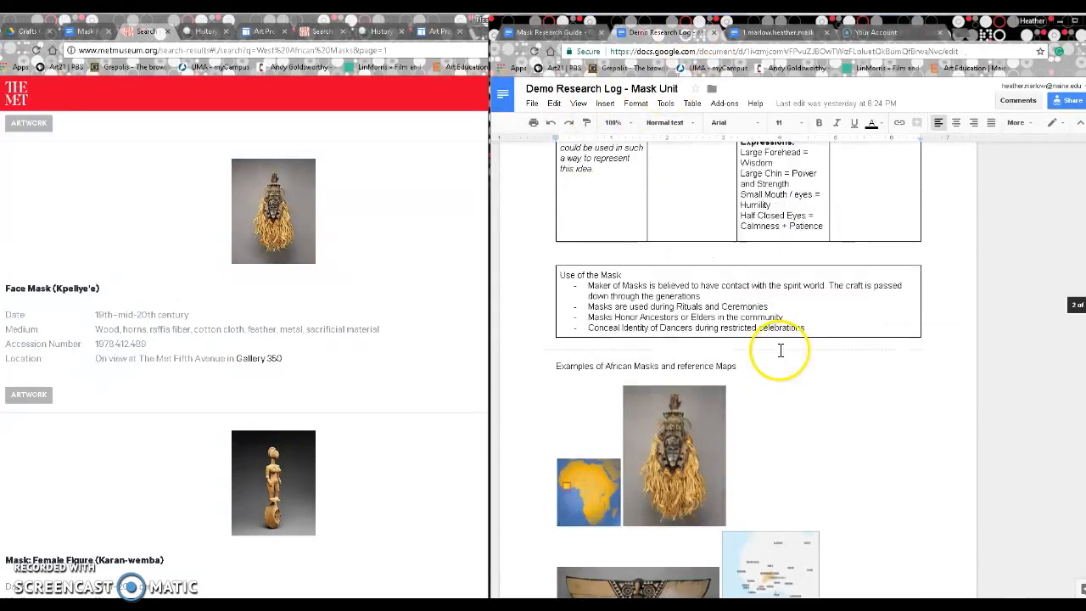
scroll(780, 350, "down", 1)
Step: Return to the Met results and open the Face Mask object page
left_click(242, 220)
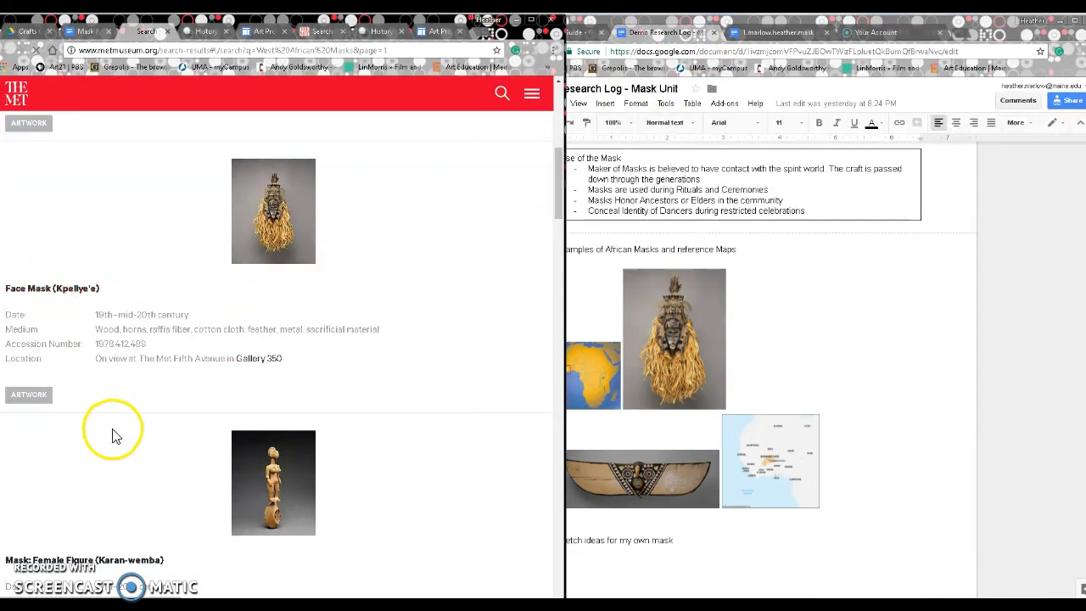
scroll(209, 368, "up", 1)
scroll(209, 369, "down", 1)
left_click(212, 372)
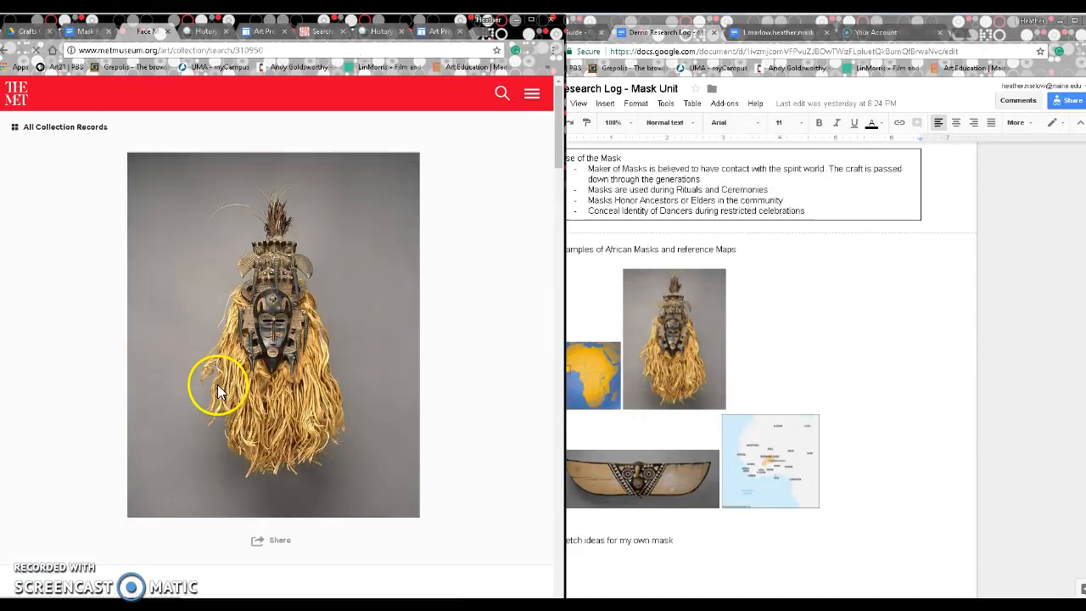
Step: Drag the Met face mask photo into the worksheet under 'Images Sources:'
left_click(768, 34)
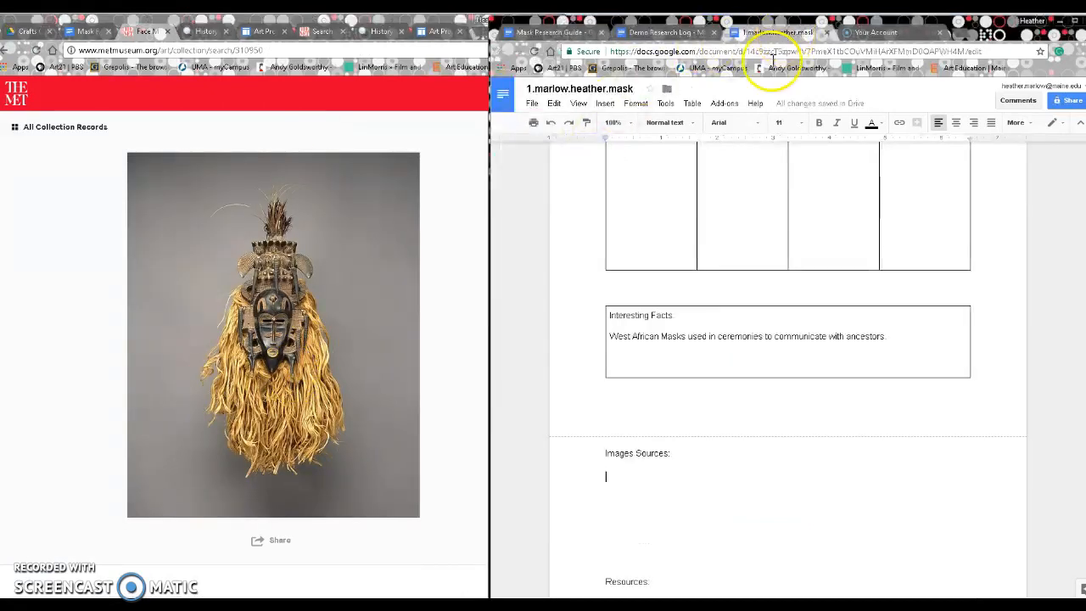
scroll(693, 487, "up", 3)
scroll(684, 436, "down", 4)
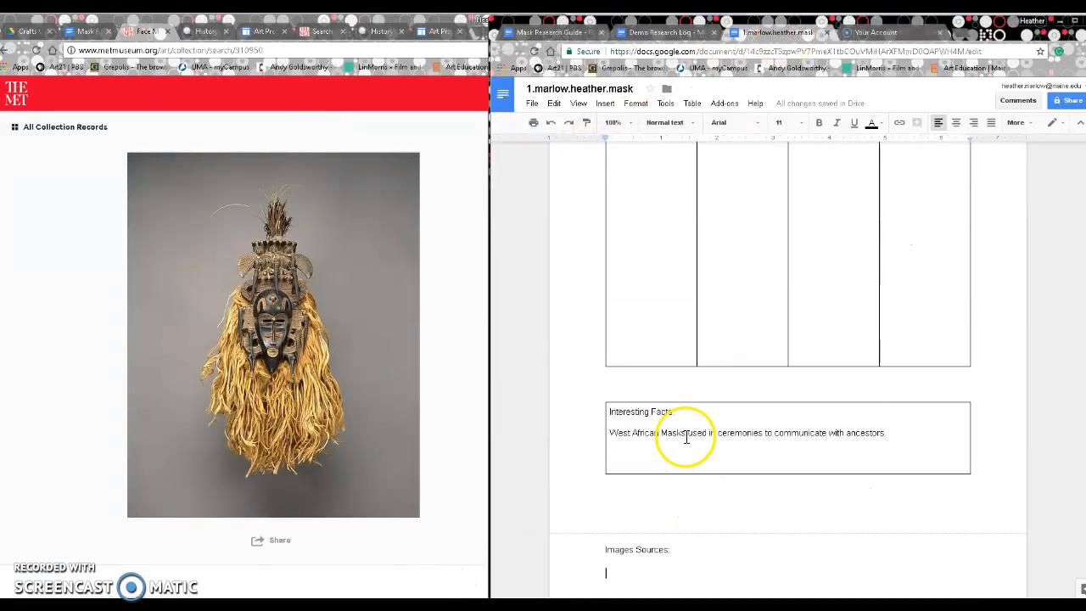
left_click(612, 491)
key("Return")
key("Return")
key("Return")
key("Return")
key("Return")
key("Return")
key("Return")
key("Return")
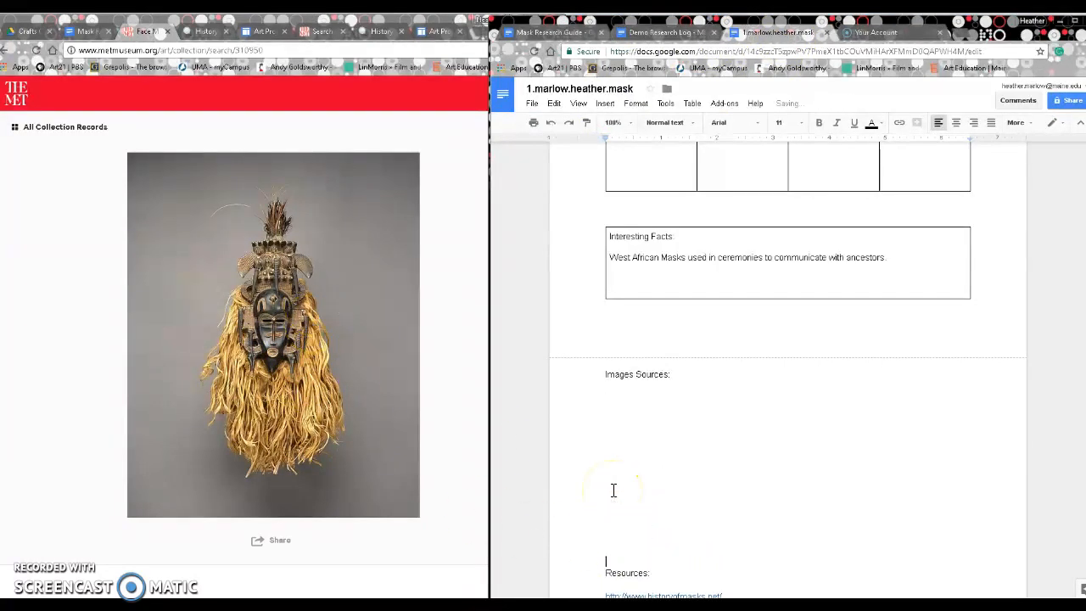
left_click_drag(371, 368, 645, 485)
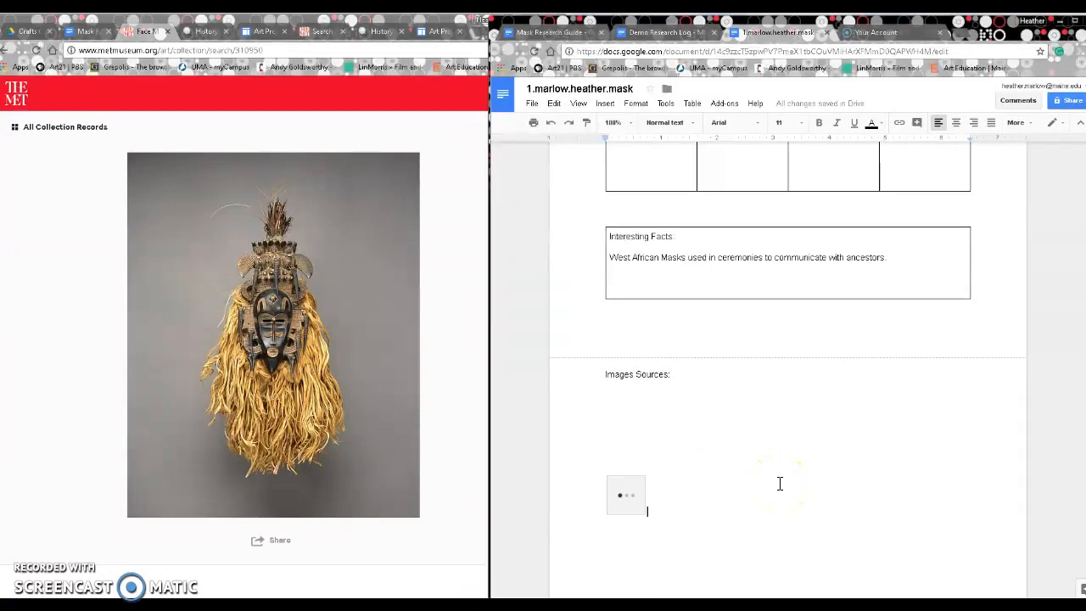
Step: Paste the Met Face Mask page address under Resources, below the historyofmasks link
scroll(660, 371, "down", 2)
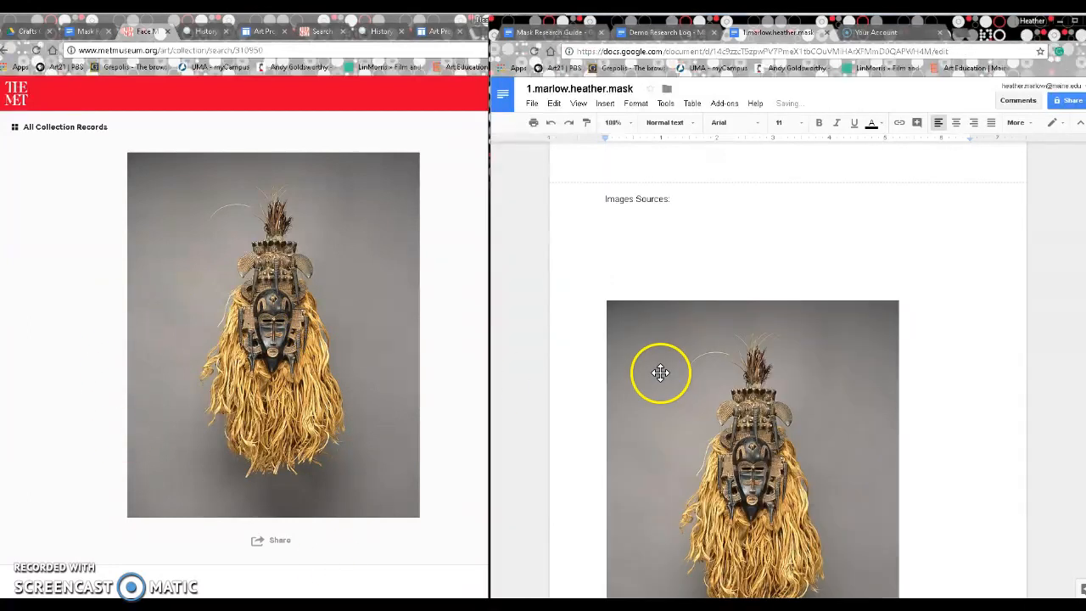
left_click(182, 50)
key("ctrl+c")
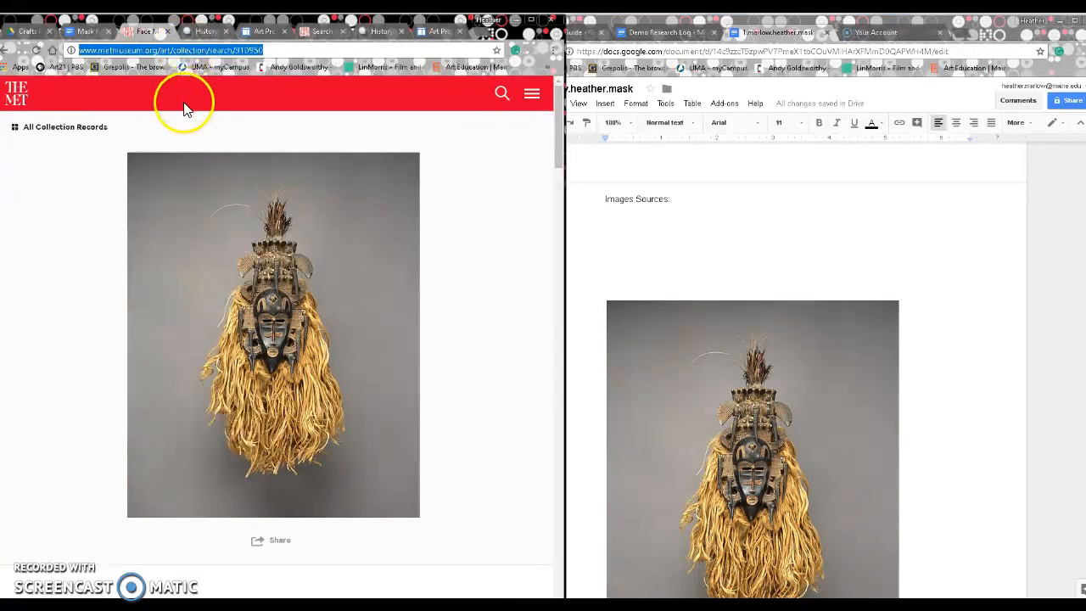
scroll(761, 503, "down", 4)
scroll(760, 503, "down", 3)
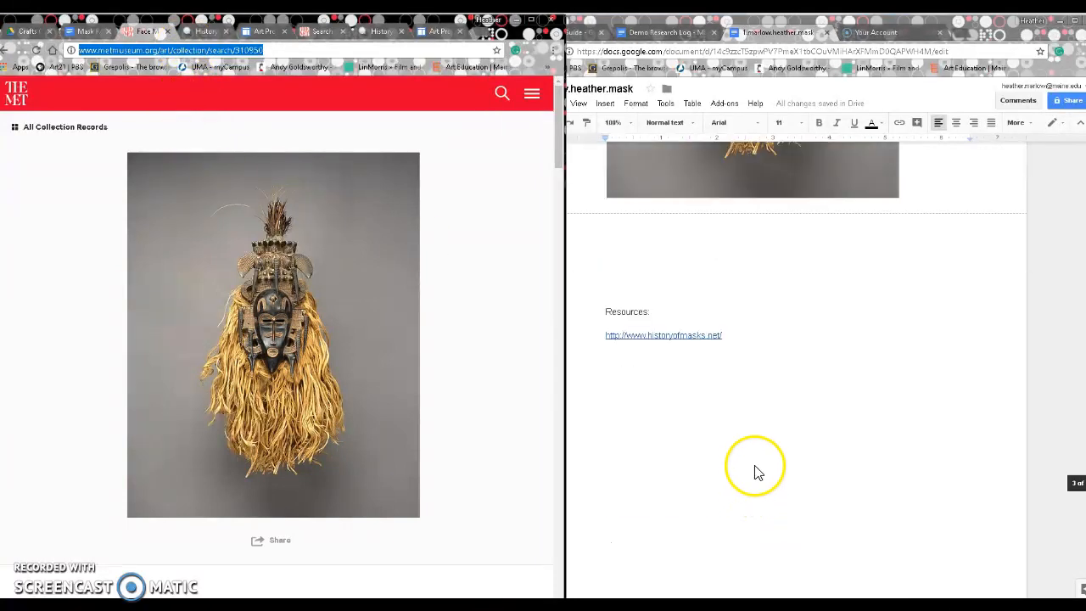
left_click(775, 383)
key("ctrl+v")
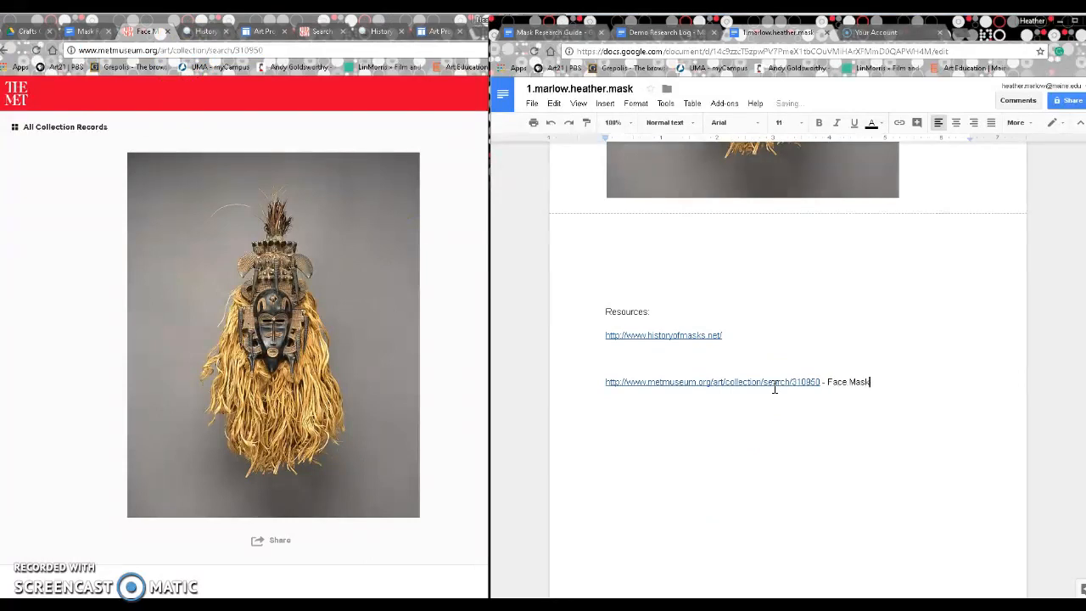
Step: Delete the extra blank lines above the mask photo
scroll(840, 488, "up", 5)
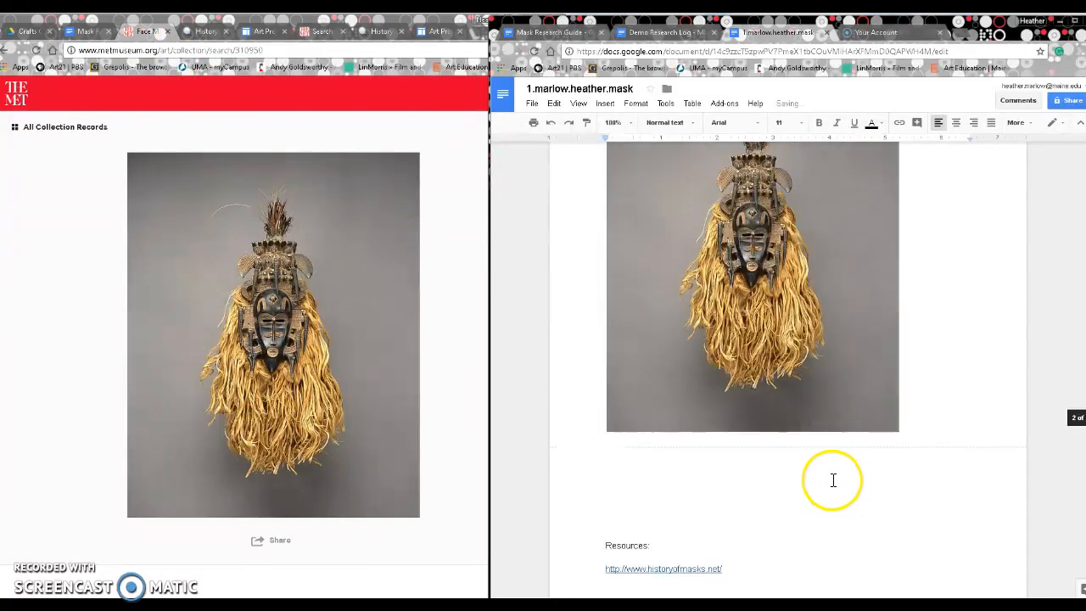
left_click(708, 368)
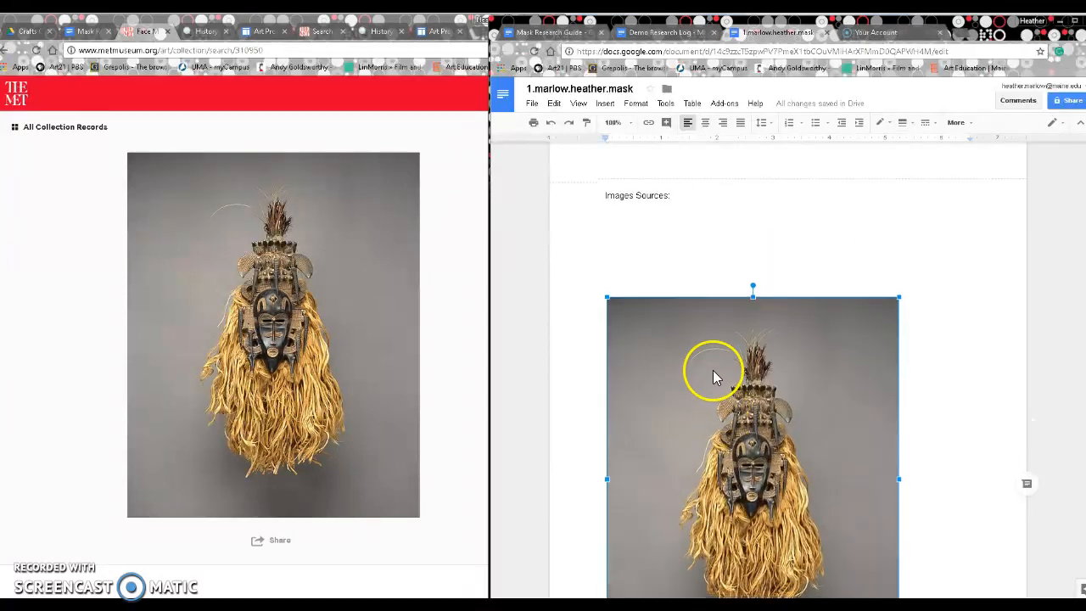
scroll(717, 390, "down", 2)
left_click(588, 210)
left_click(648, 252)
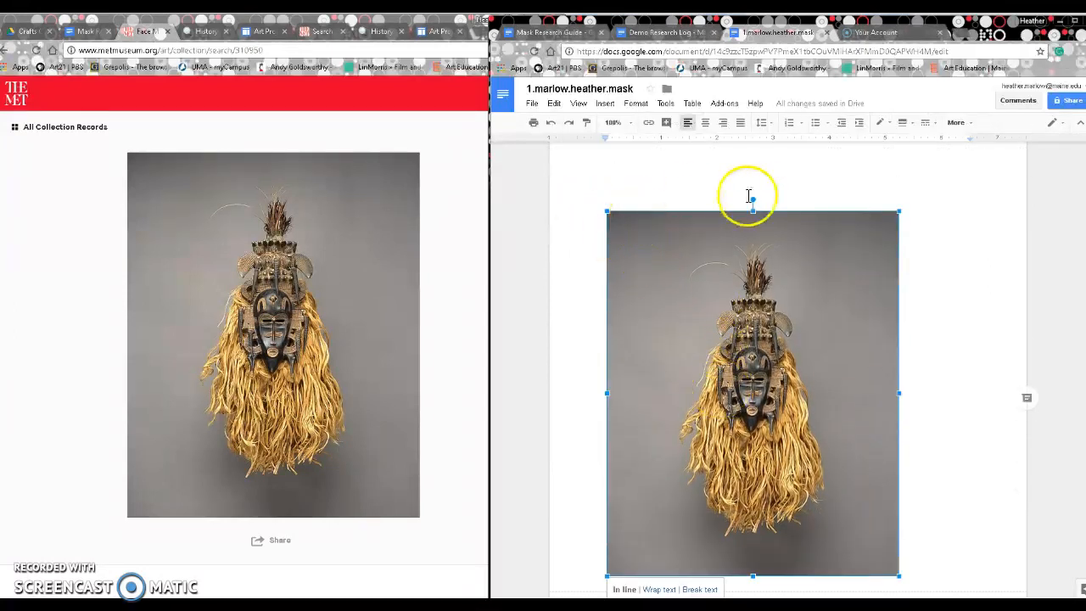
left_click(608, 201)
key("BackSpace")
key("BackSpace")
key("BackSpace")
key("BackSpace")
key("BackSpace")
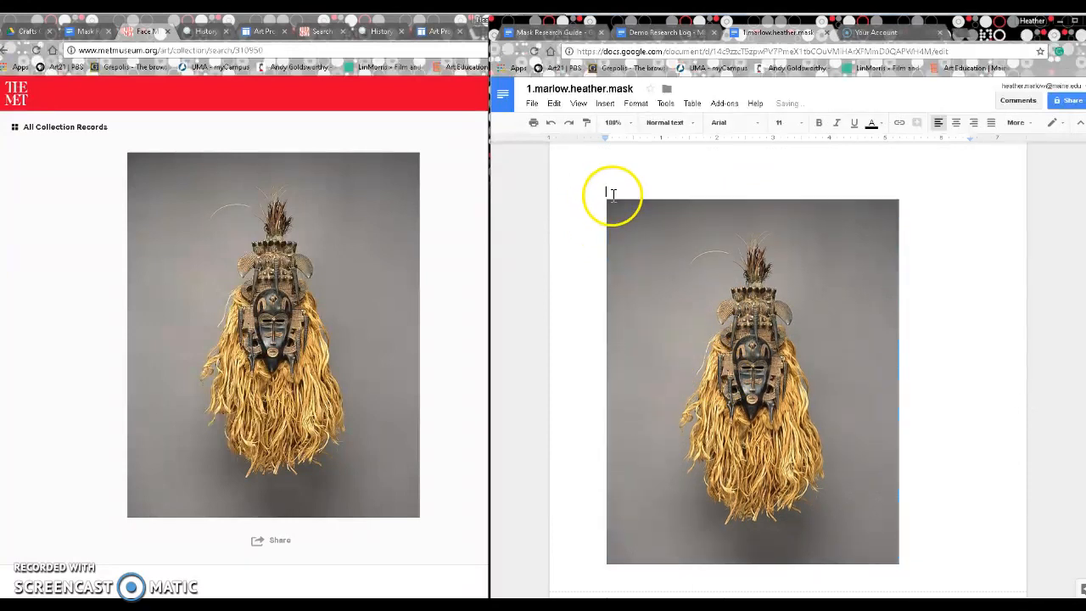
Step: Shrink the Face Mask photo proportionally from its corner, undoing an accidental widening
key("BackSpace")
key("BackSpace")
key("BackSpace")
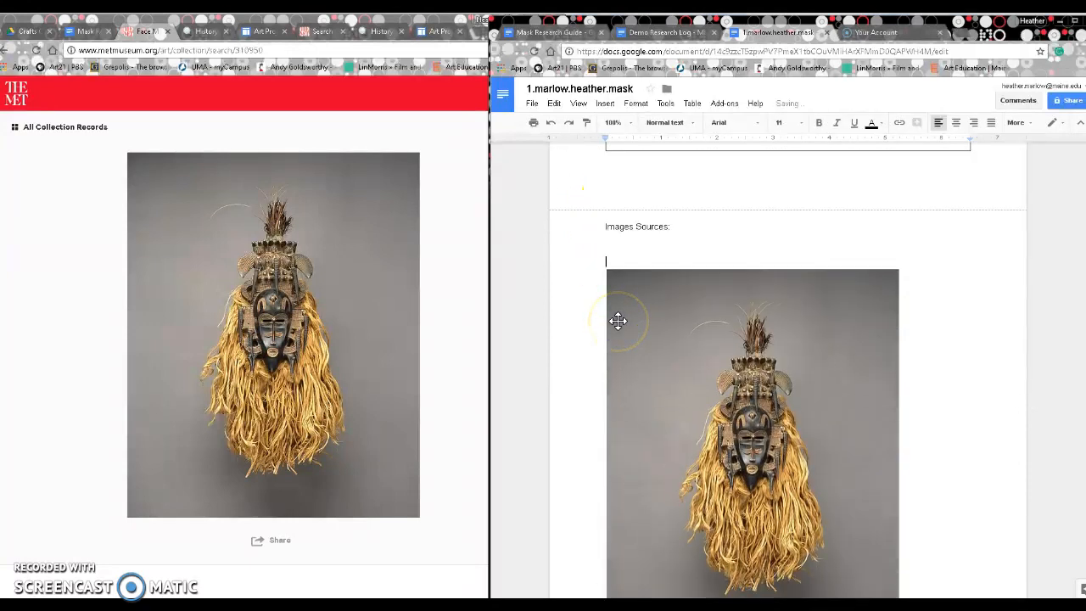
left_click(689, 344)
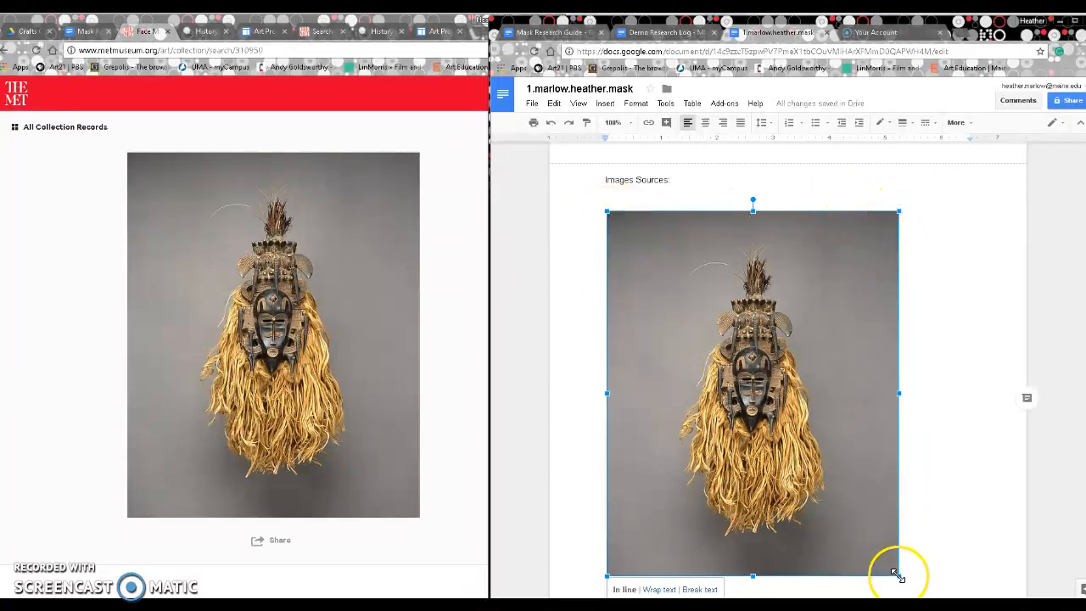
left_click_drag(897, 576, 896, 574)
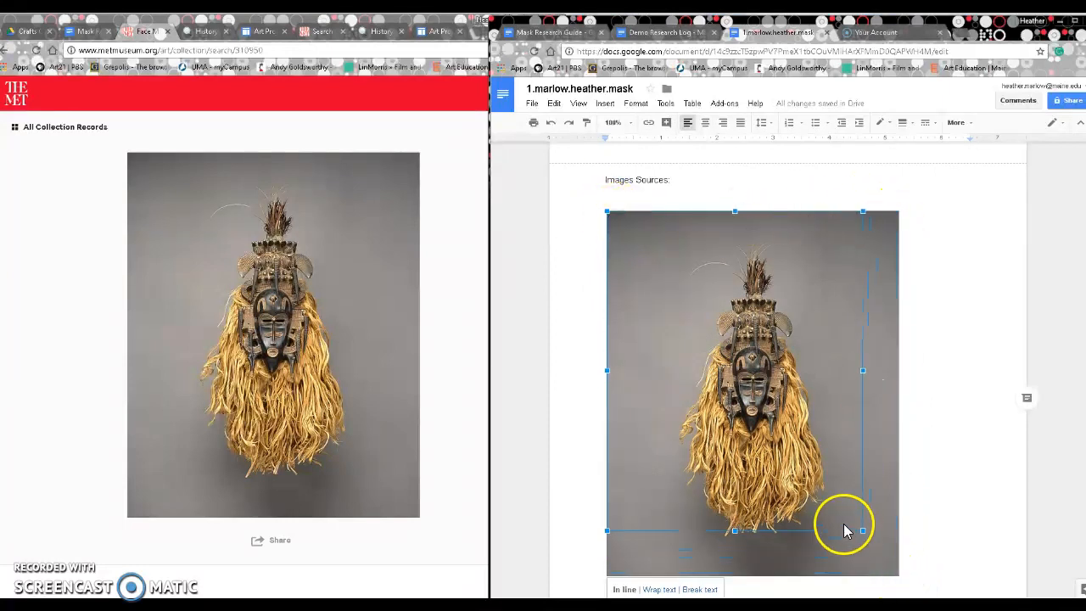
left_click_drag(820, 503, 744, 441)
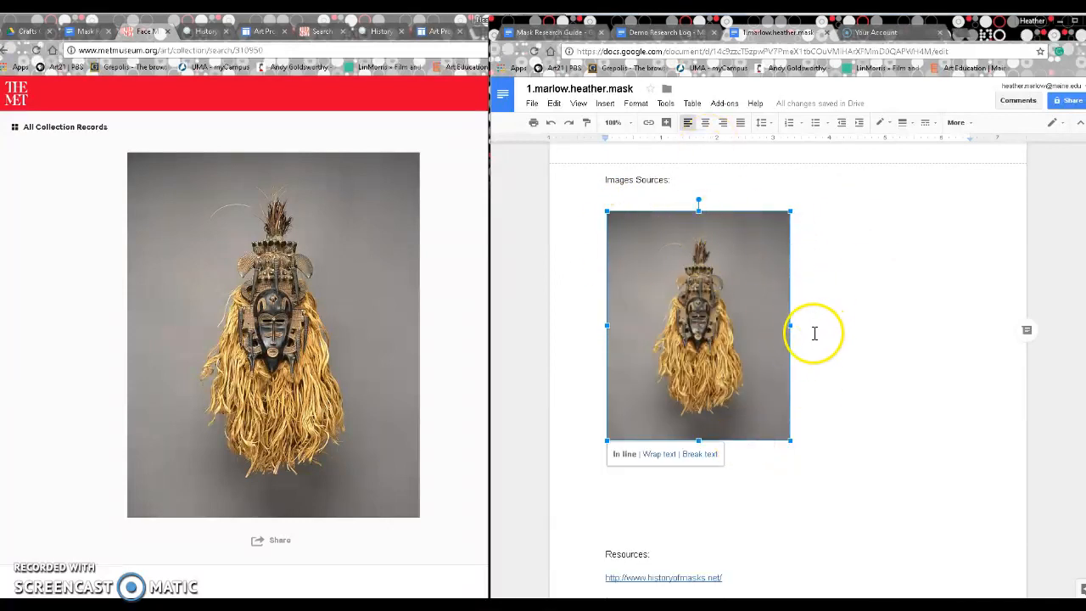
left_click_drag(788, 325, 943, 327)
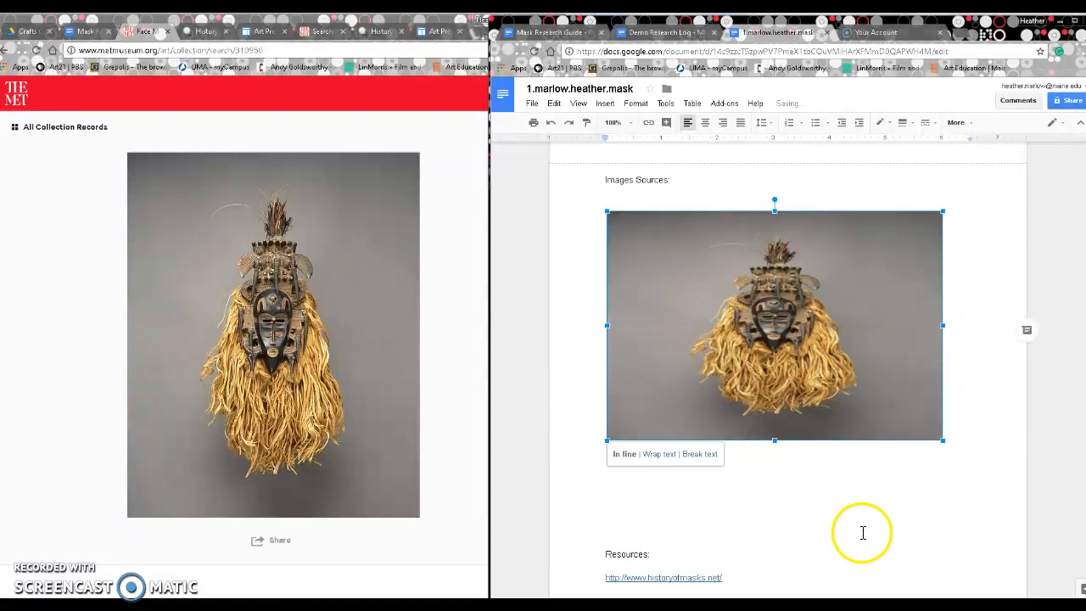
key("ctrl+z")
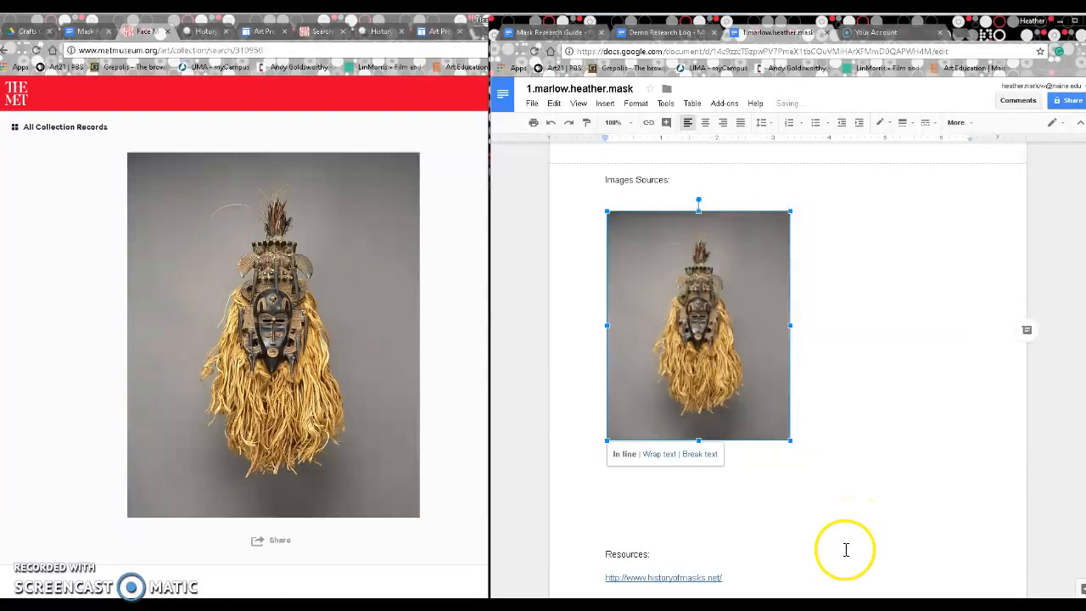
left_click(849, 516)
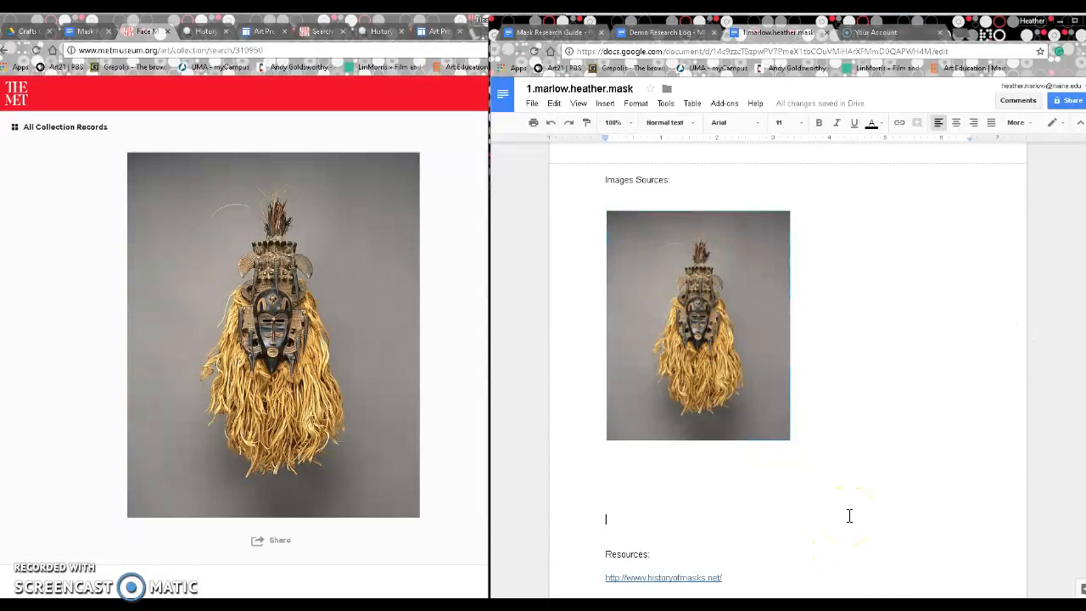
Step: Copy the Met record's Geography value 'Côte d'Ivoire, northern Côte d'Ivoire'
left_click(838, 460)
scroll(366, 424, "down", 2)
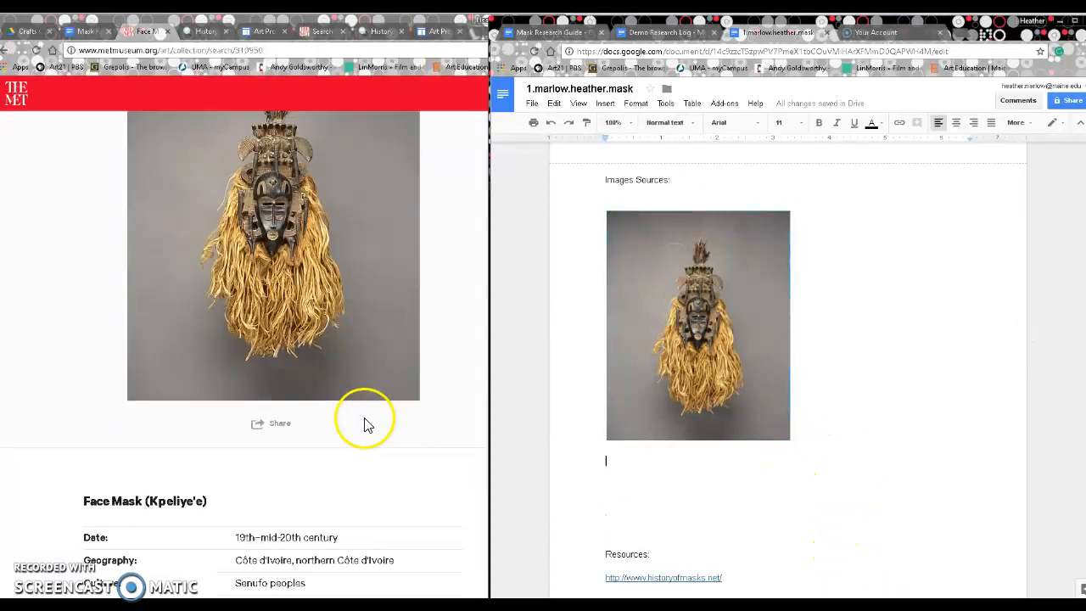
scroll(232, 475, "down", 2)
left_click_drag(205, 384, 149, 383)
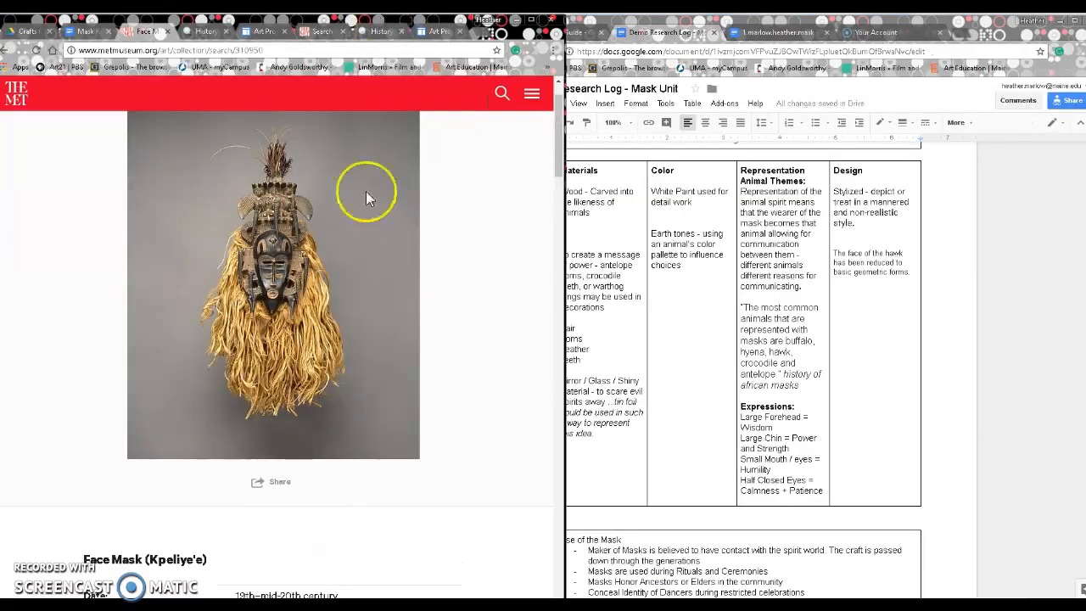
scroll(396, 314, "down", 5)
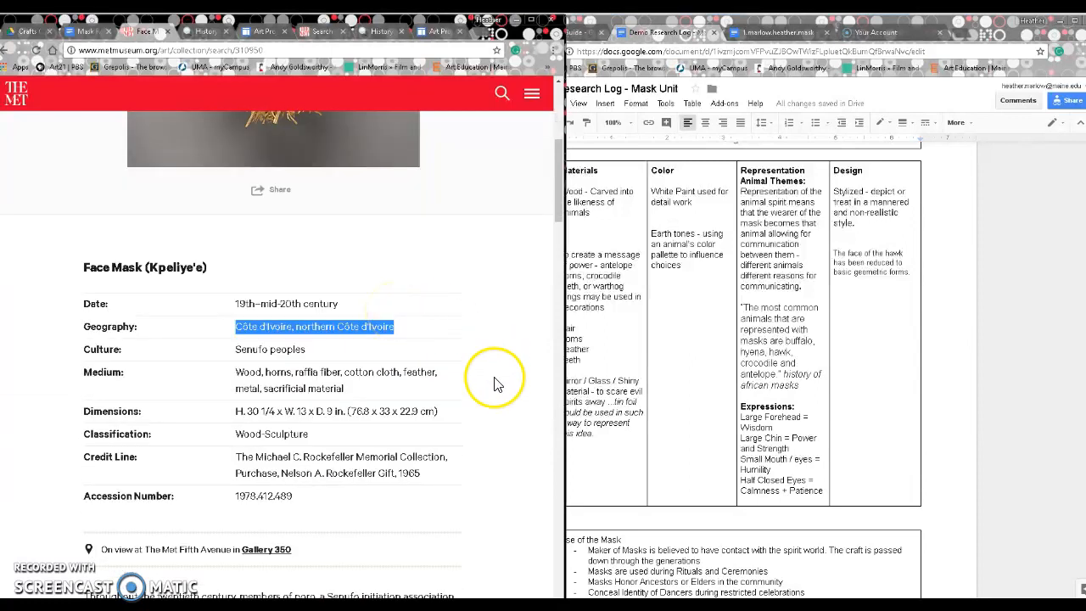
left_click(162, 340)
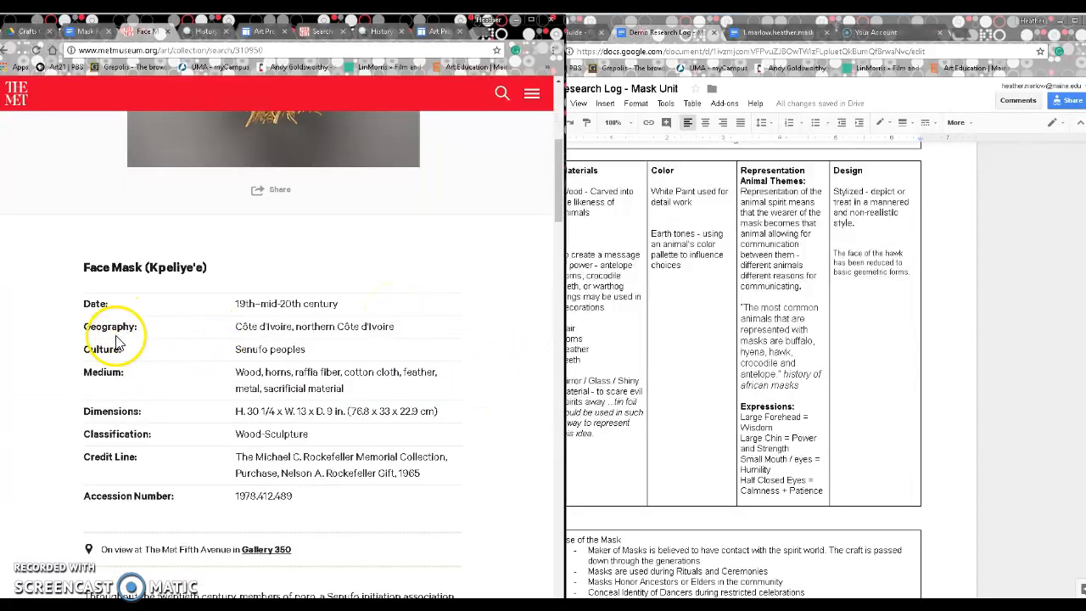
scroll(181, 347, "up", 1)
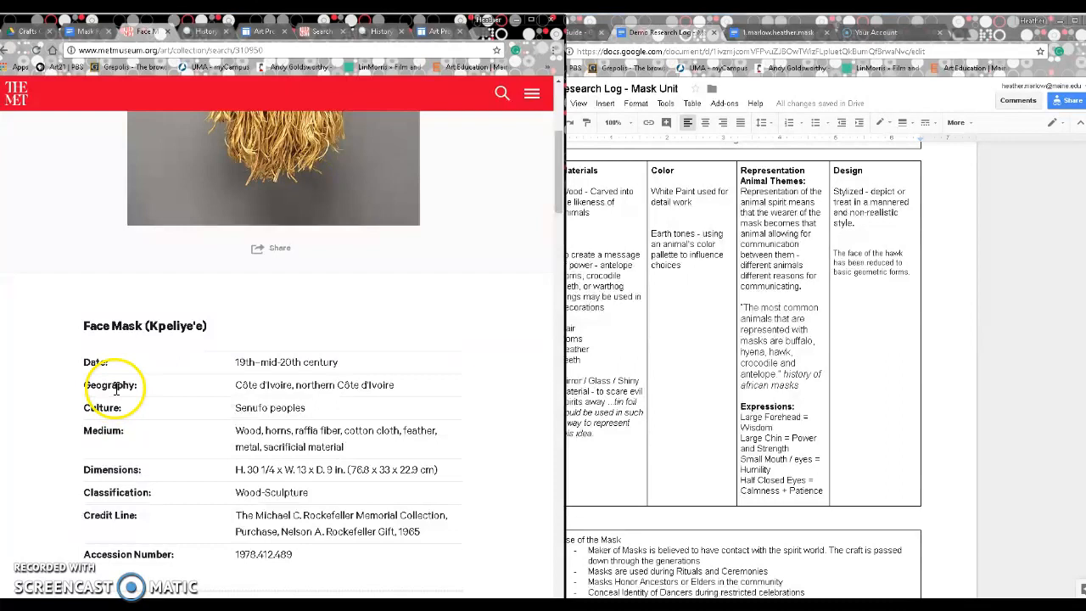
left_click_drag(236, 386, 441, 397)
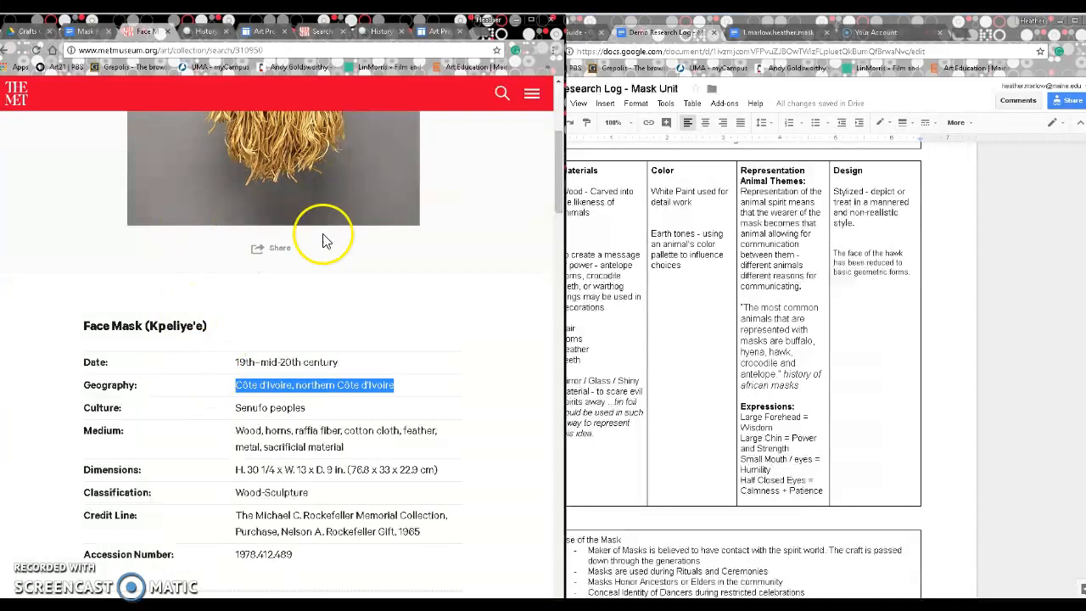
left_click(498, 32)
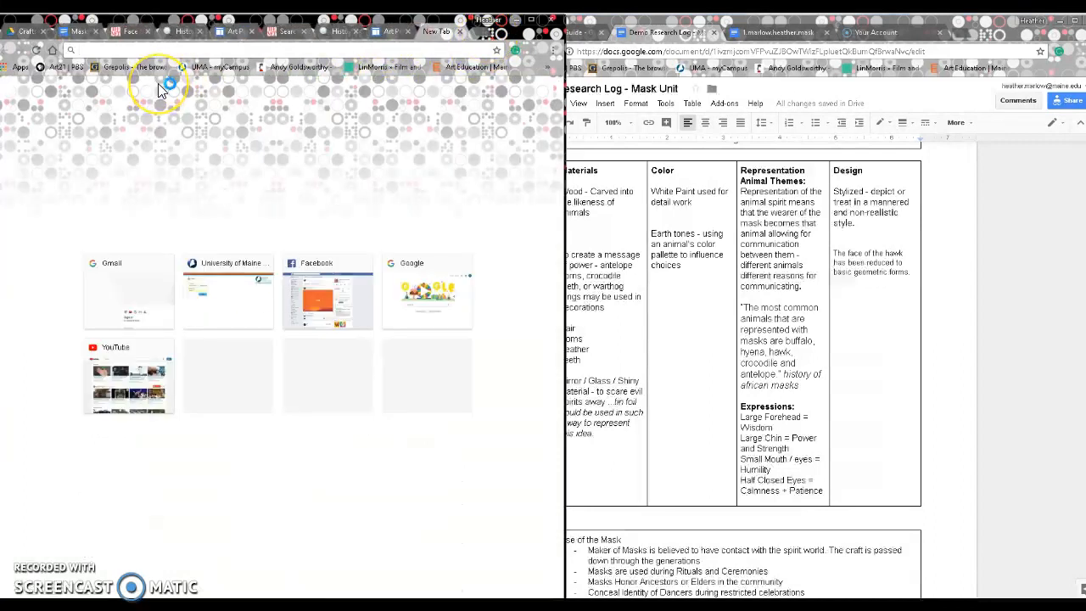
Step: Search Google for 'Côte d'Ivoire, northern Côte d'Ivoire' and view the image results
type("google.com")
key("Return")
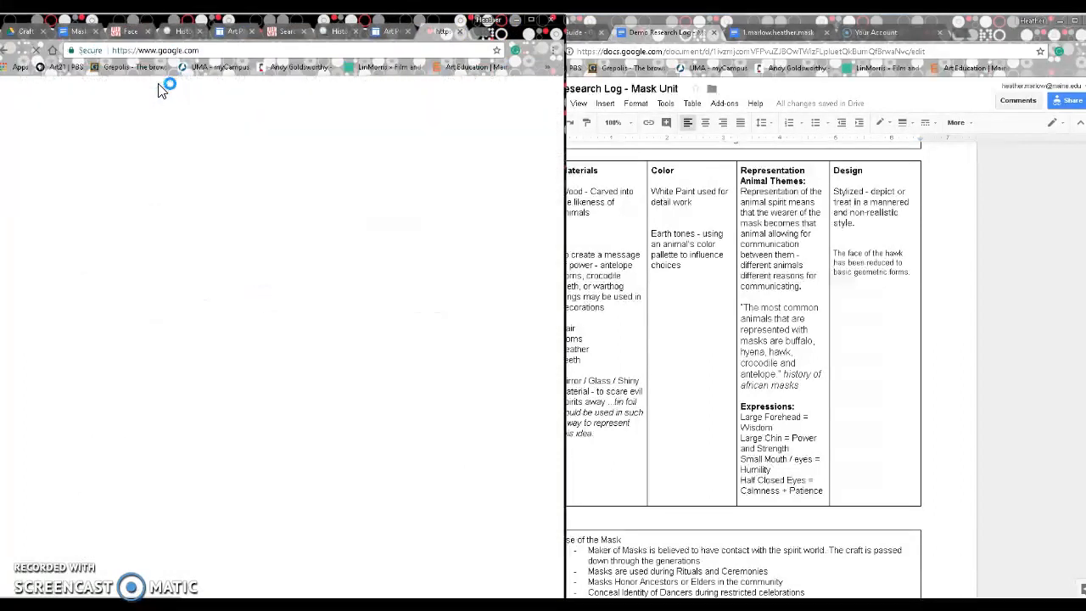
left_click(155, 274)
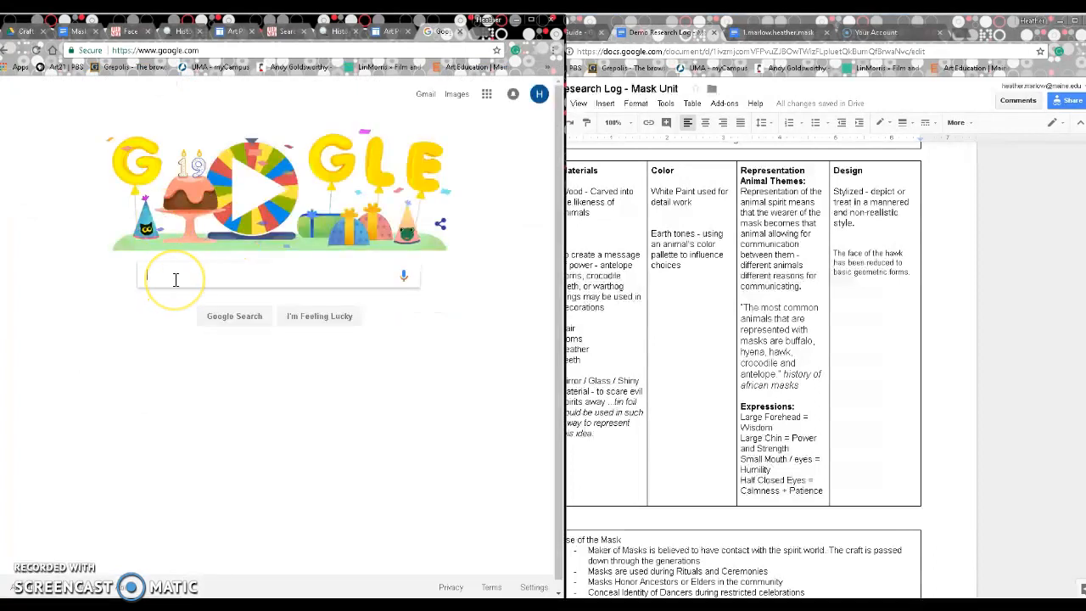
key("Return")
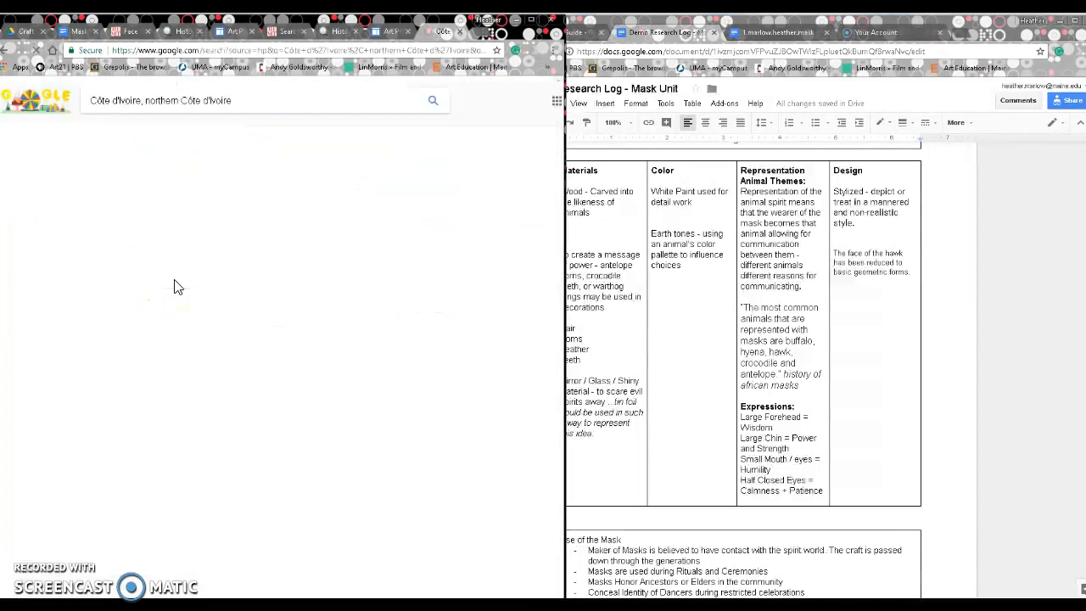
left_click(778, 32)
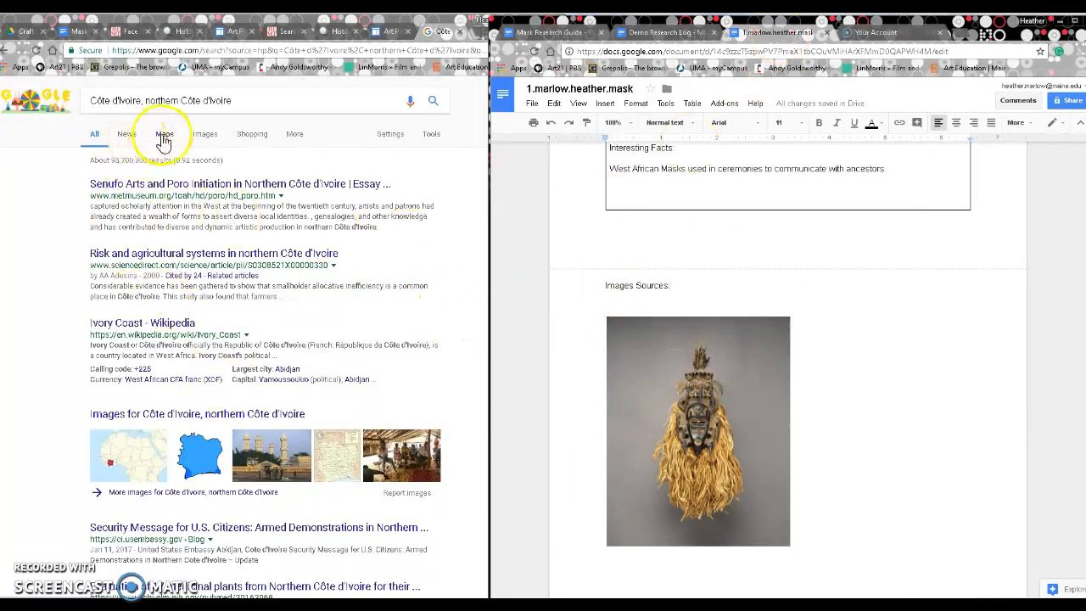
left_click(205, 134)
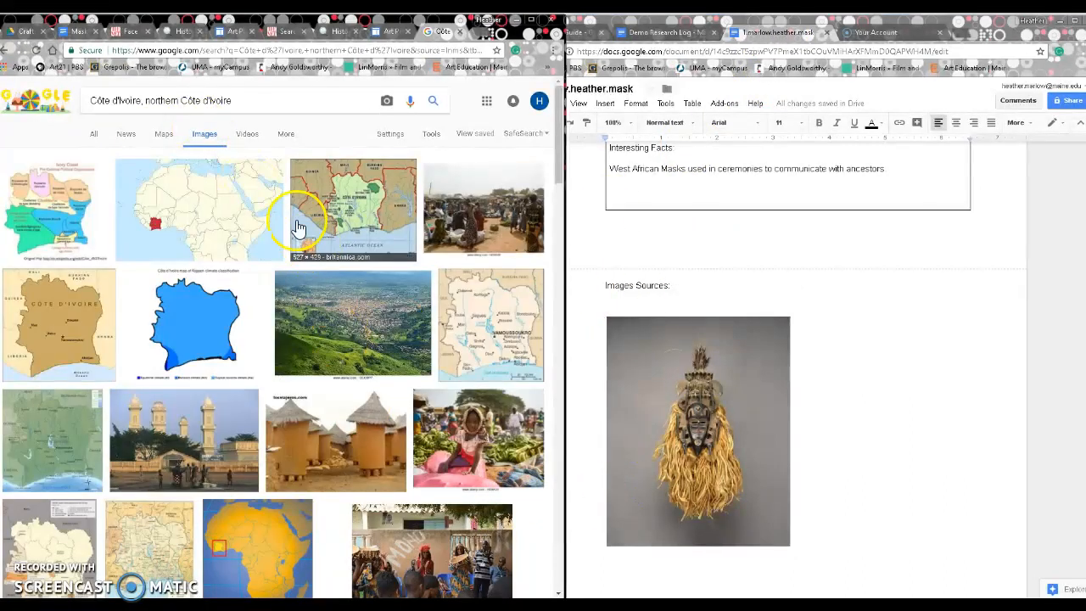
Step: Drag the Africa map of Côte d'Ivoire beside the mask photo, deleting the blank placeholder
scroll(745, 472, "down", 6)
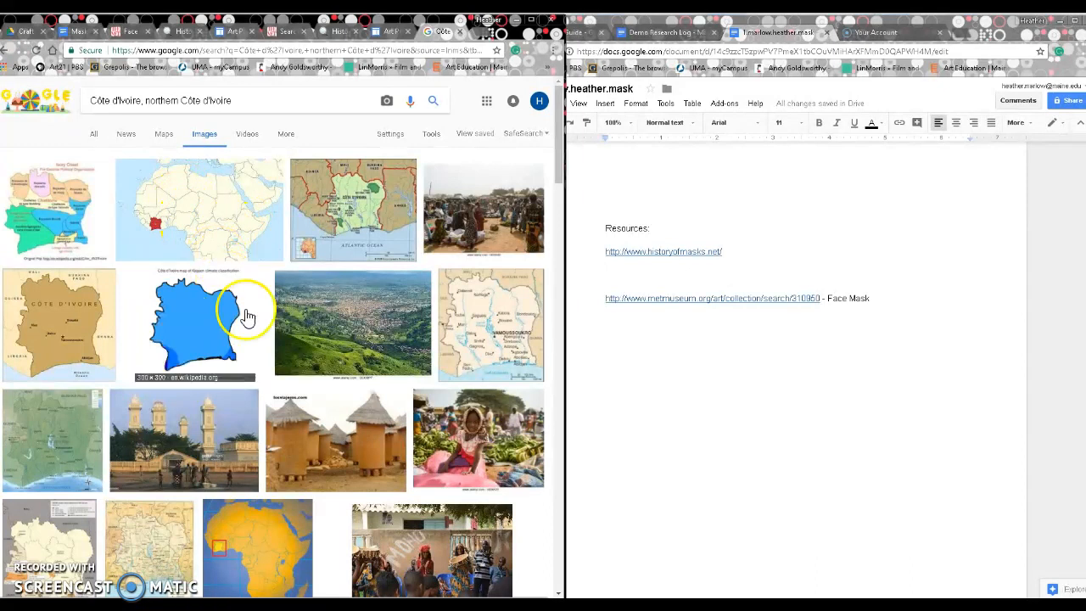
scroll(242, 310, "down", 1)
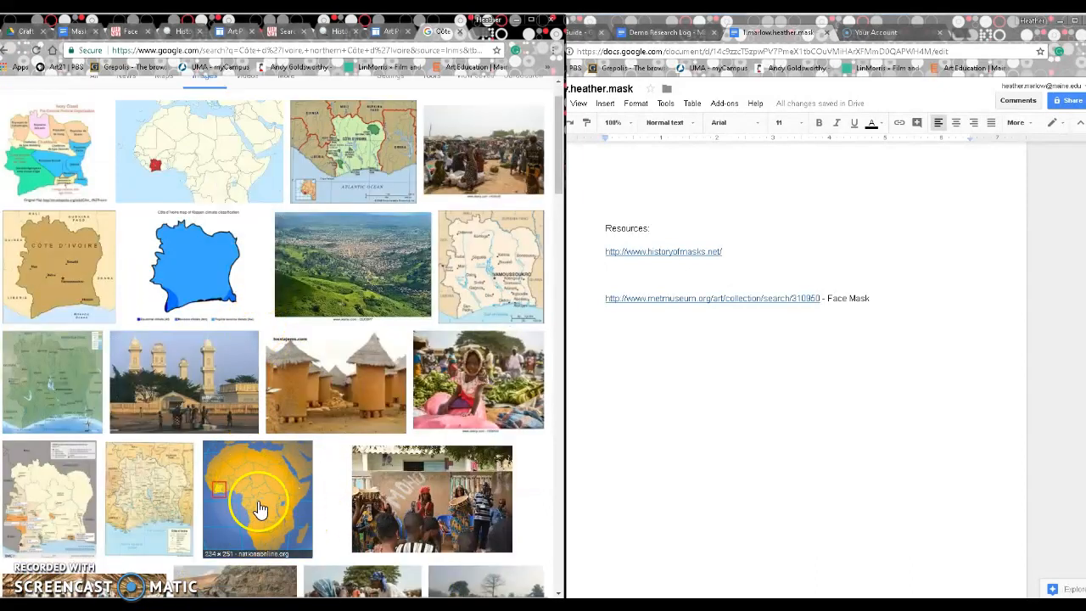
scroll(807, 364, "up", 5)
scroll(810, 365, "up", 1)
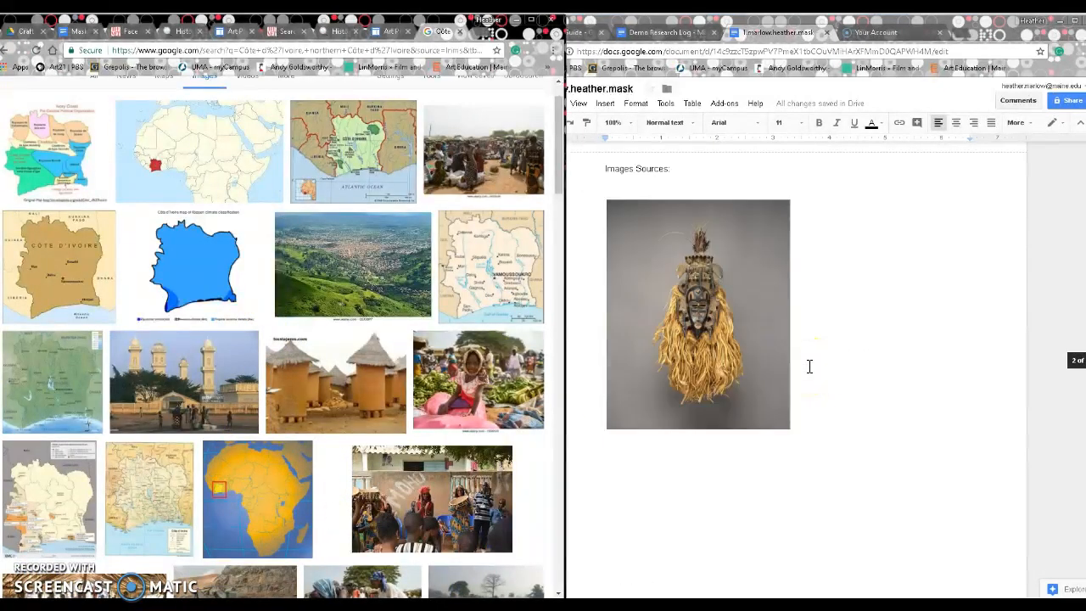
left_click_drag(260, 509, 874, 465)
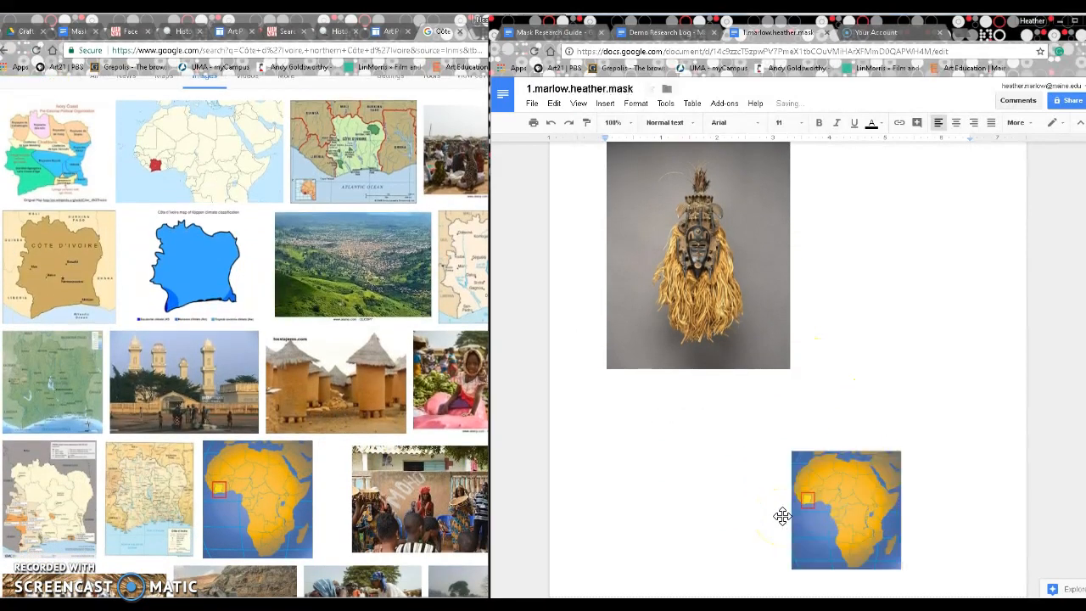
key("Delete")
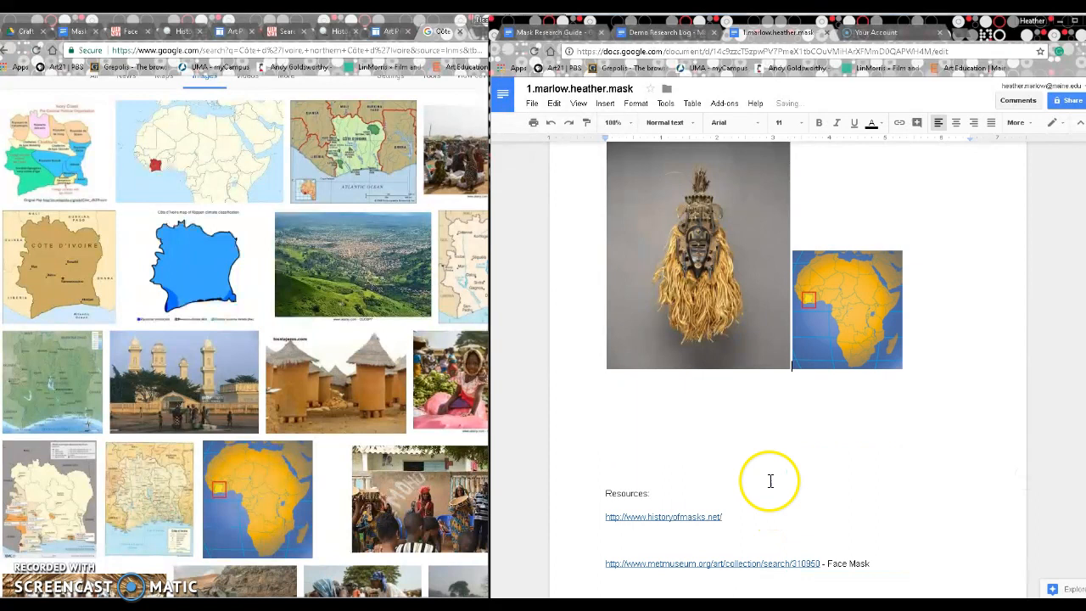
scroll(770, 462, "up", 2)
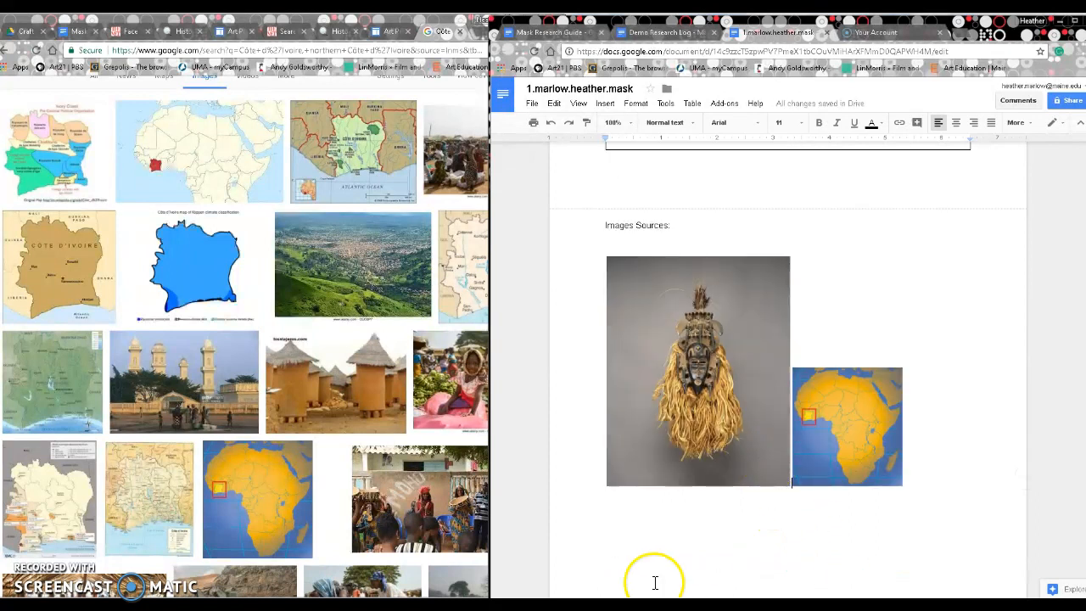
scroll(645, 552, "up", 1)
scroll(816, 510, "down", 2)
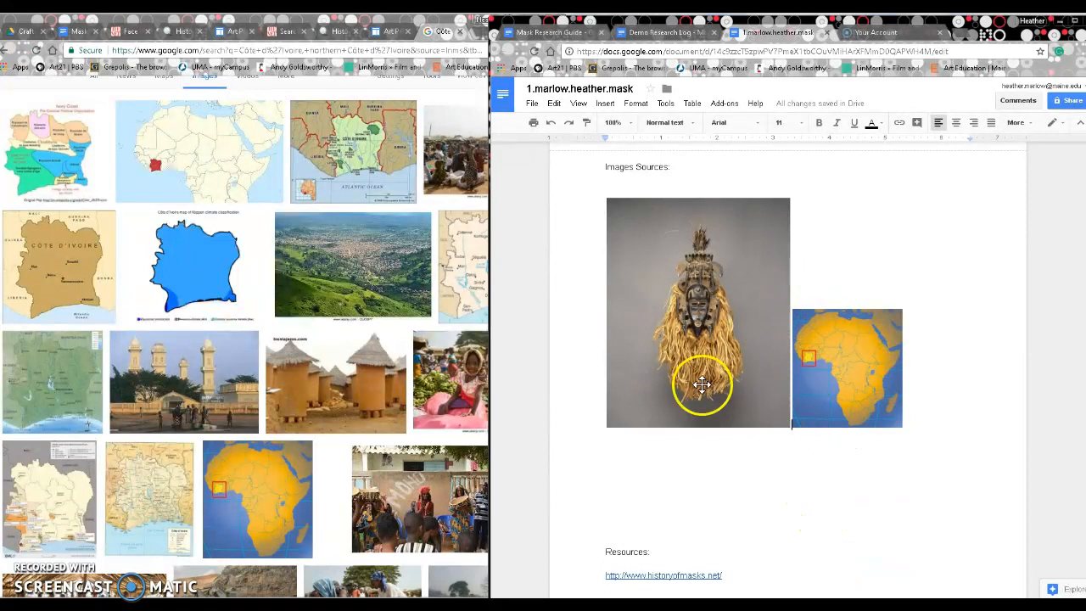
scroll(845, 430, "up", 1)
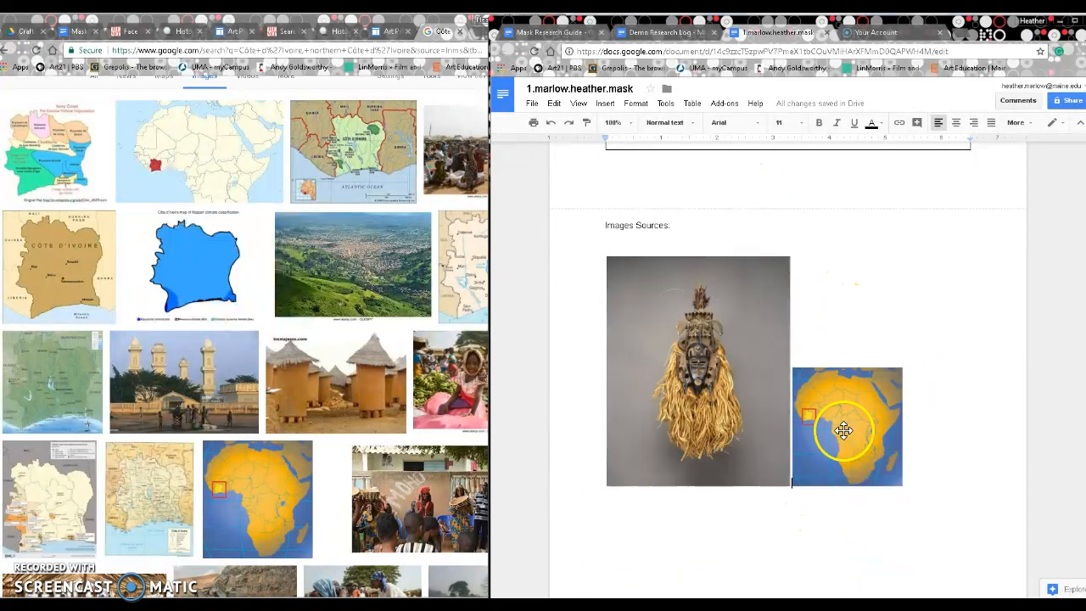
scroll(854, 507, "down", 2)
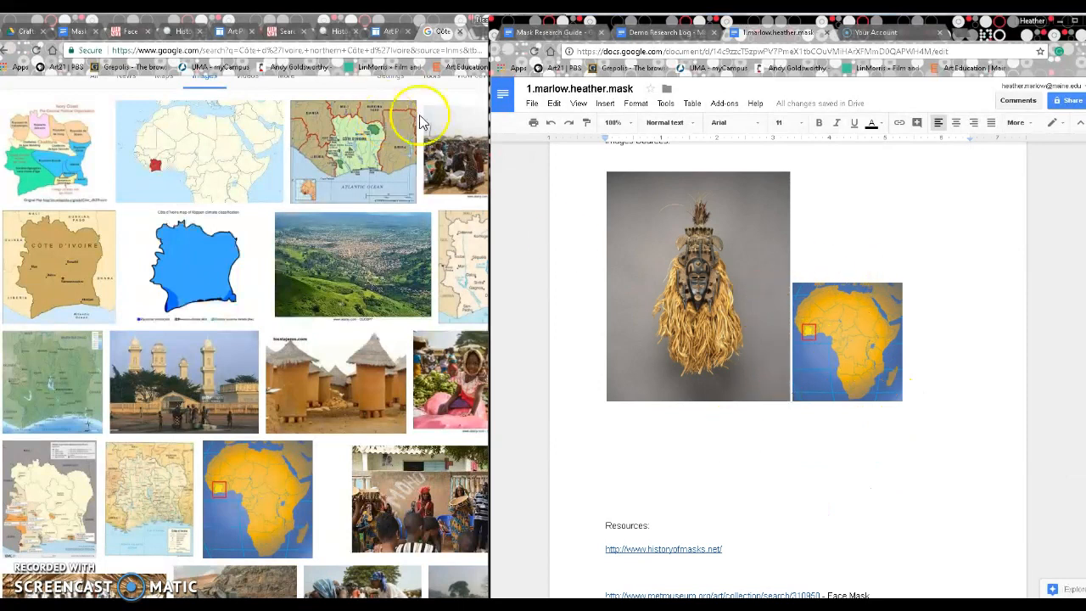
Step: Open the map's Nations Online Côte d'Ivoire source page and copy its web address
left_click(258, 474)
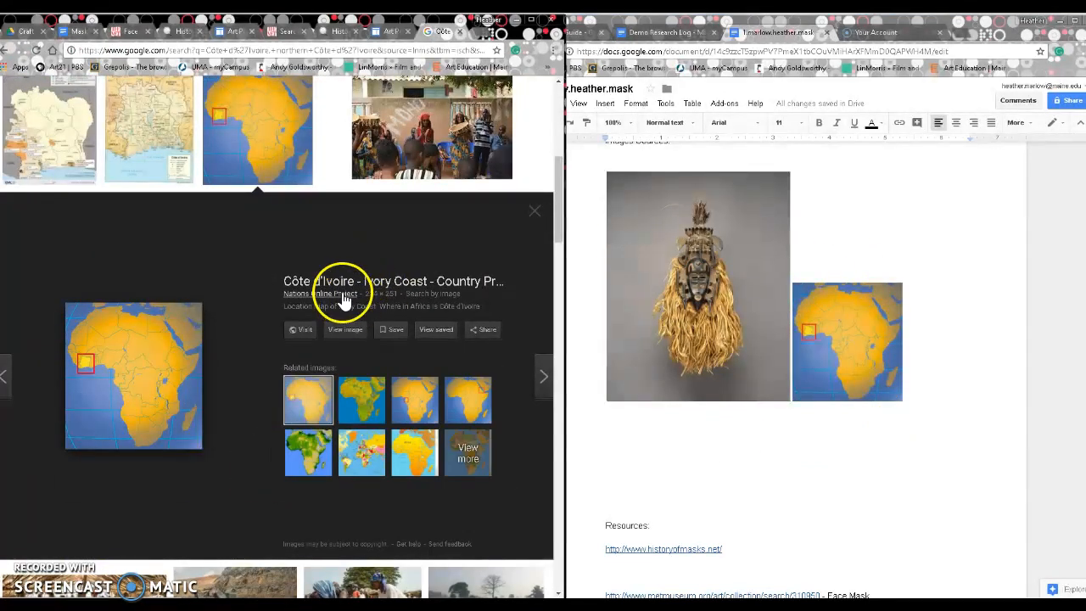
left_click(342, 287)
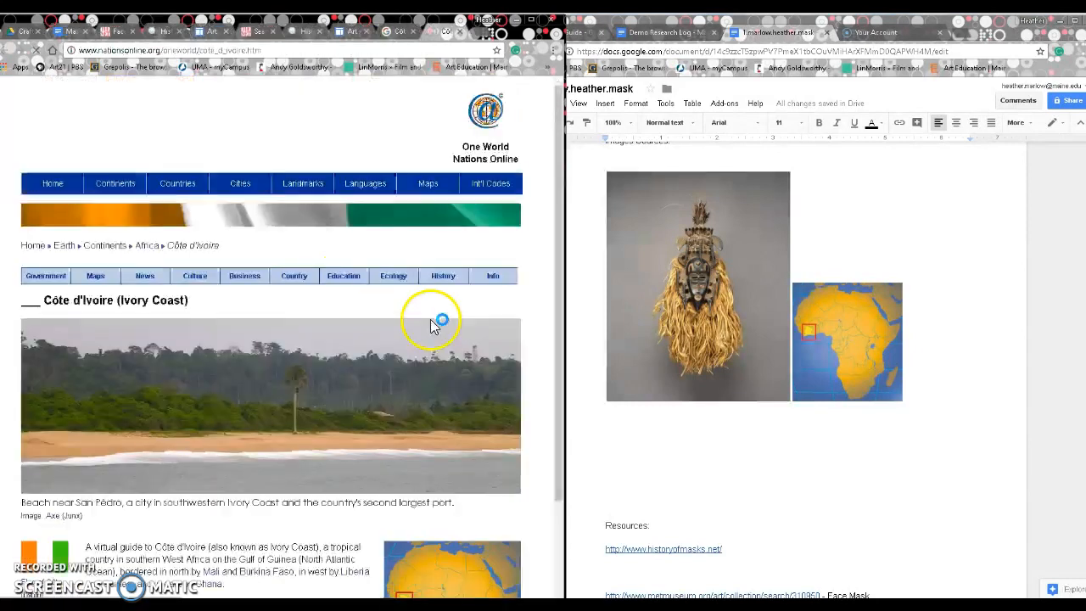
scroll(245, 391, "down", 3)
scroll(258, 406, "up", 2)
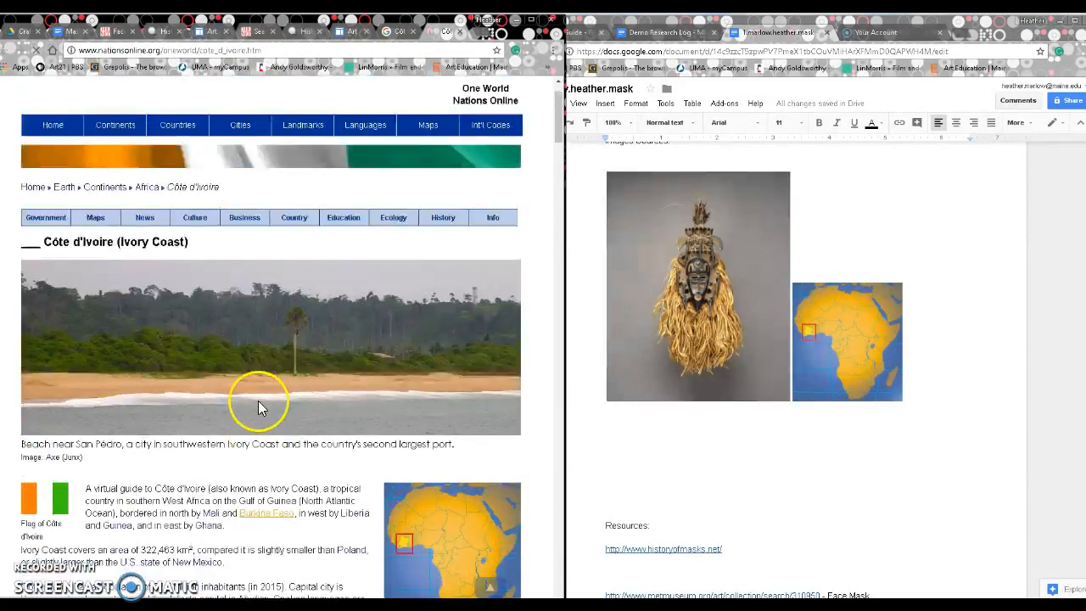
scroll(288, 327, "down", 4)
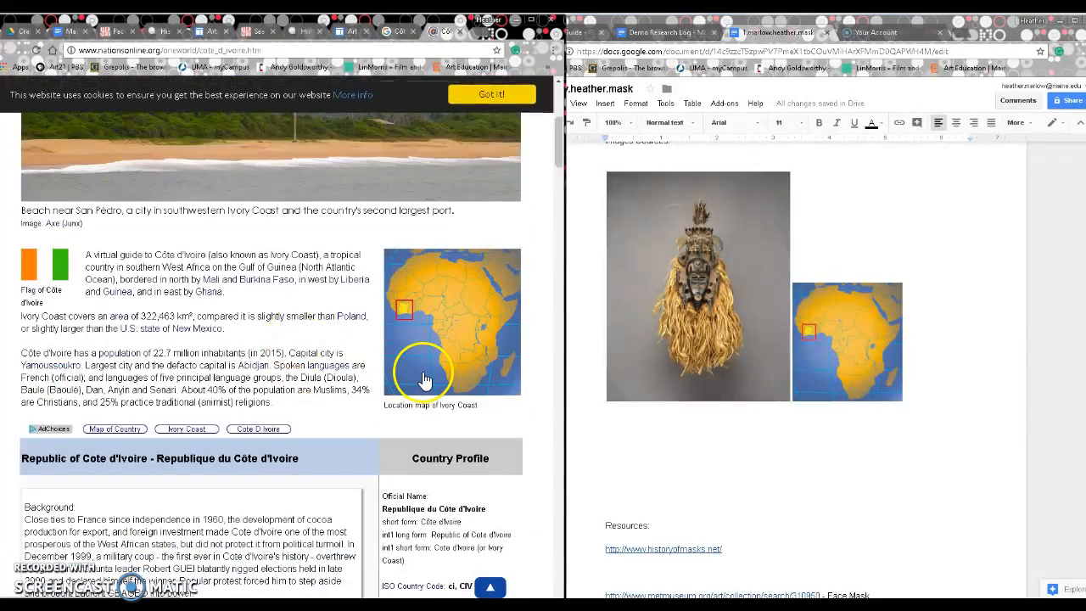
left_click(167, 50)
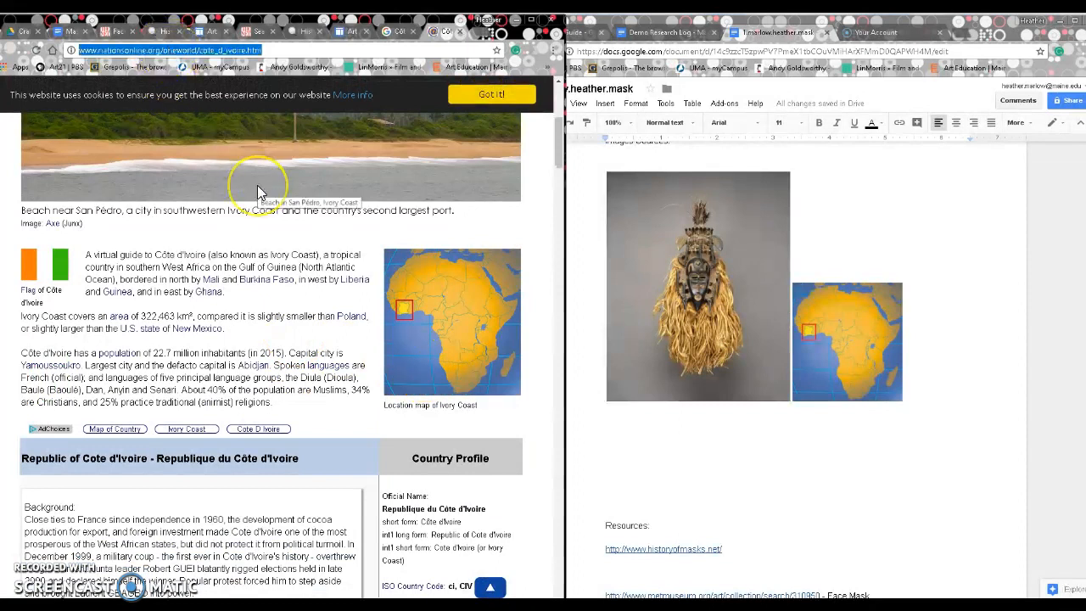
scroll(717, 460, "down", 3)
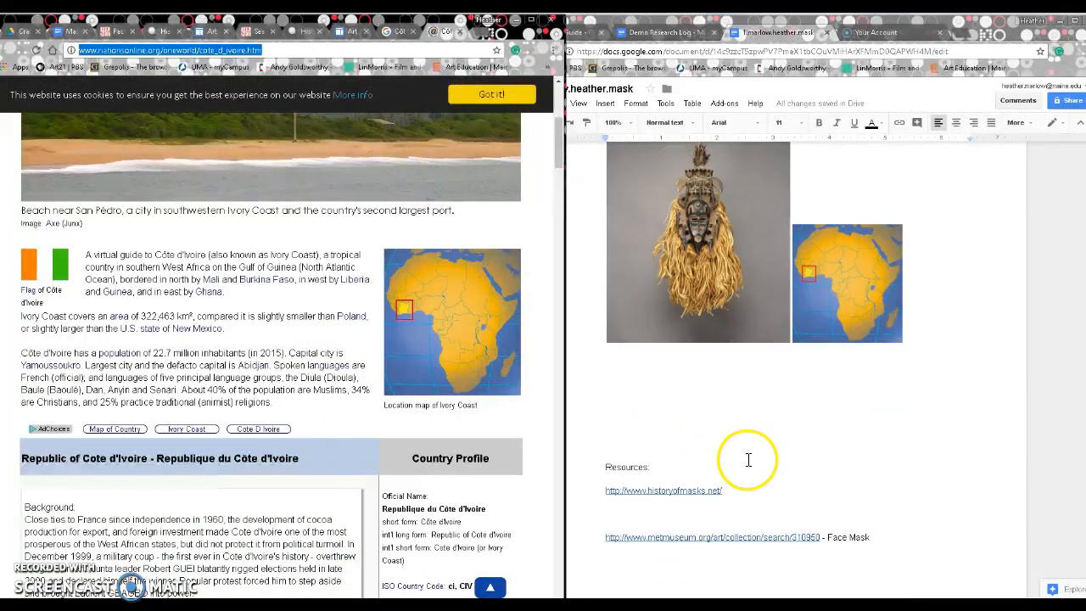
Step: Add the Nations Online link labelled '- Face Mask Map Image' below the Met link
left_click(914, 451)
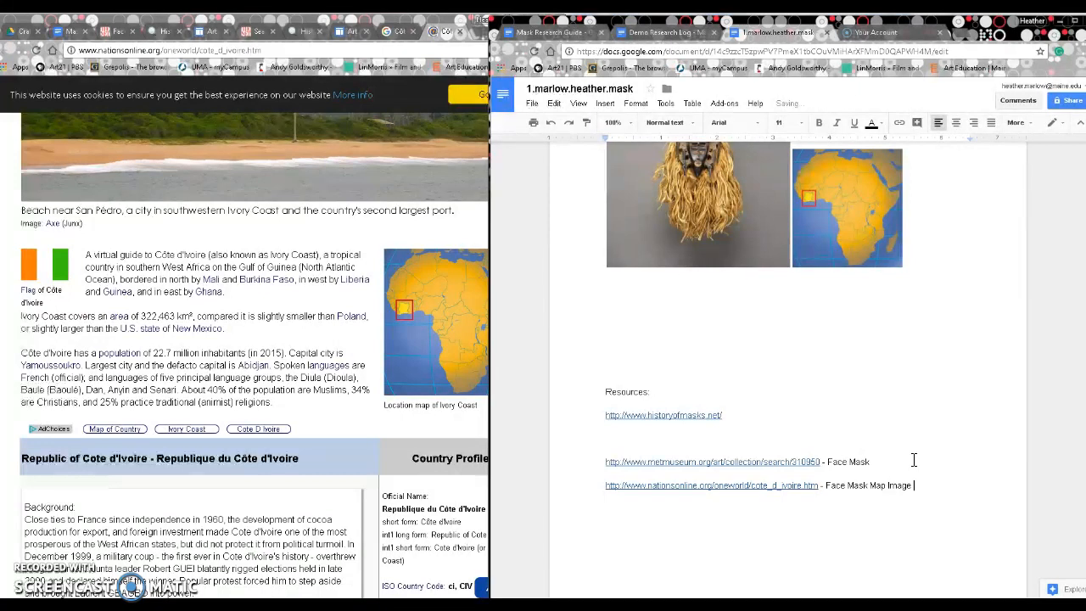
scroll(913, 459, "up", 2)
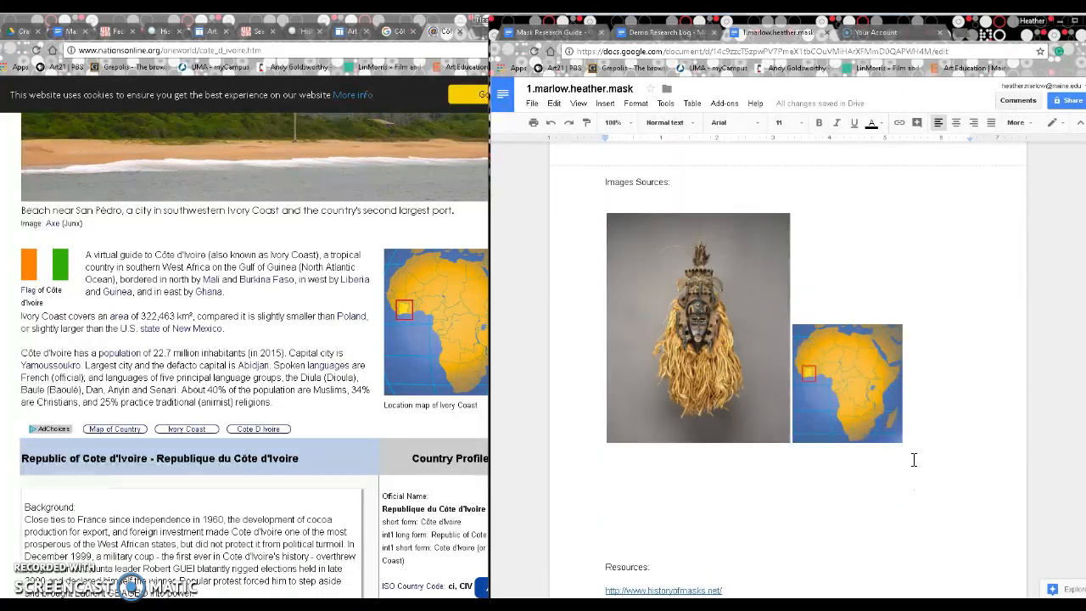
scroll(914, 459, "up", 1)
scroll(925, 429, "up", 5)
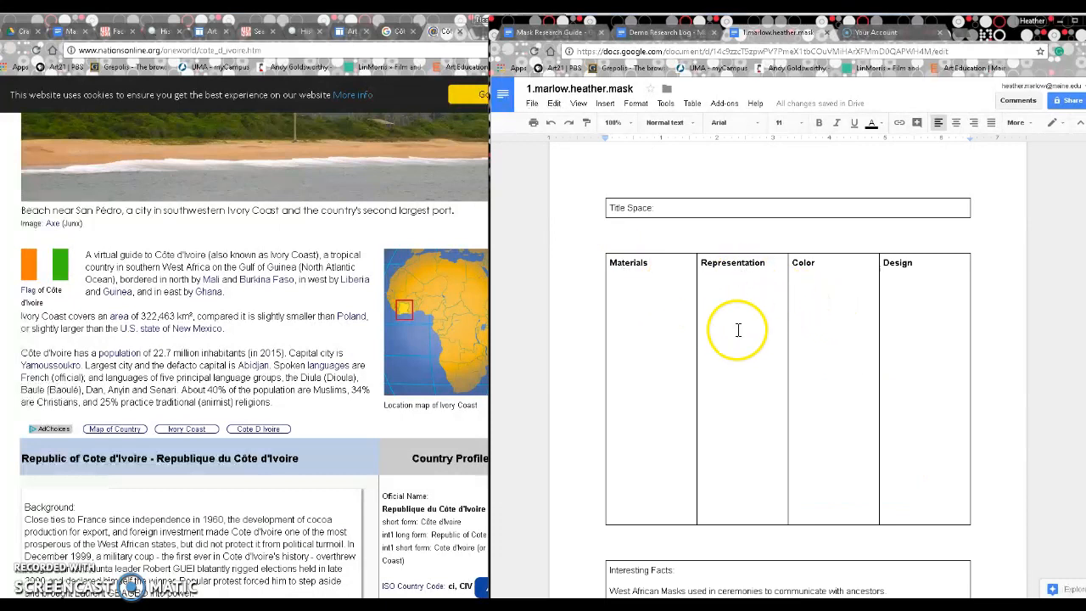
Step: Switch to the Demo Research Log and highlight the Materials and Color notes
left_click(666, 32)
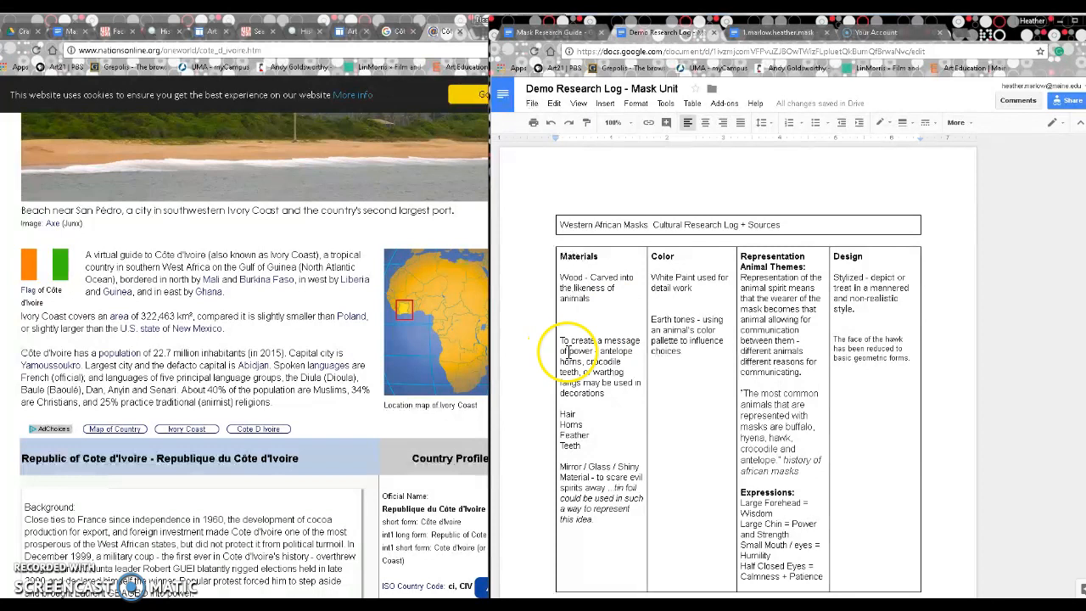
left_click_drag(568, 351, 594, 351)
left_click_drag(609, 391, 616, 397)
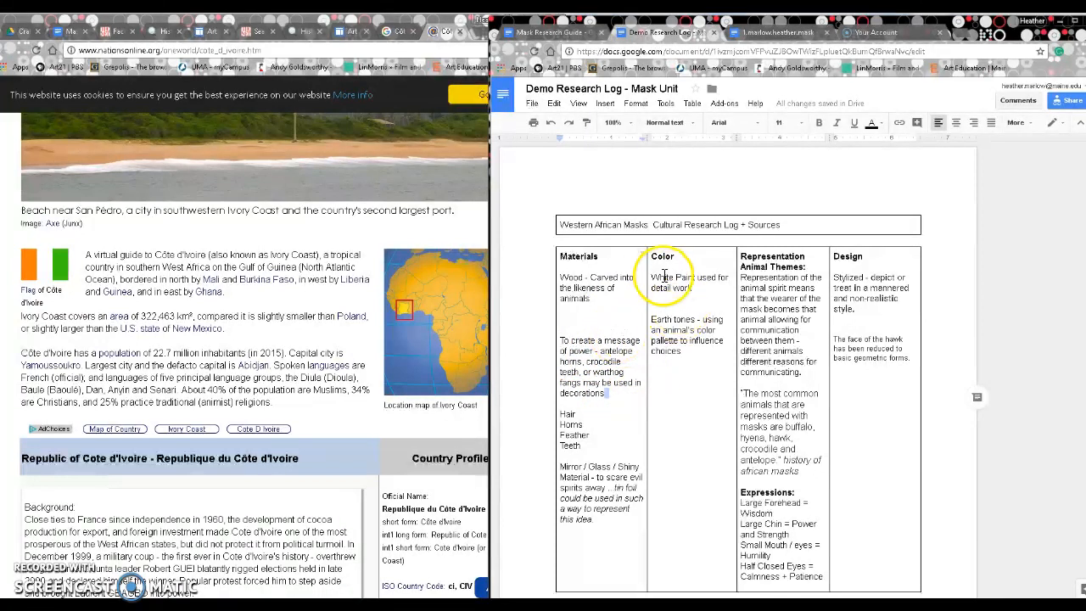
mouse_move(658, 282)
left_mouse_down()
mouse_move(709, 322)
mouse_move(683, 352)
left_mouse_up()
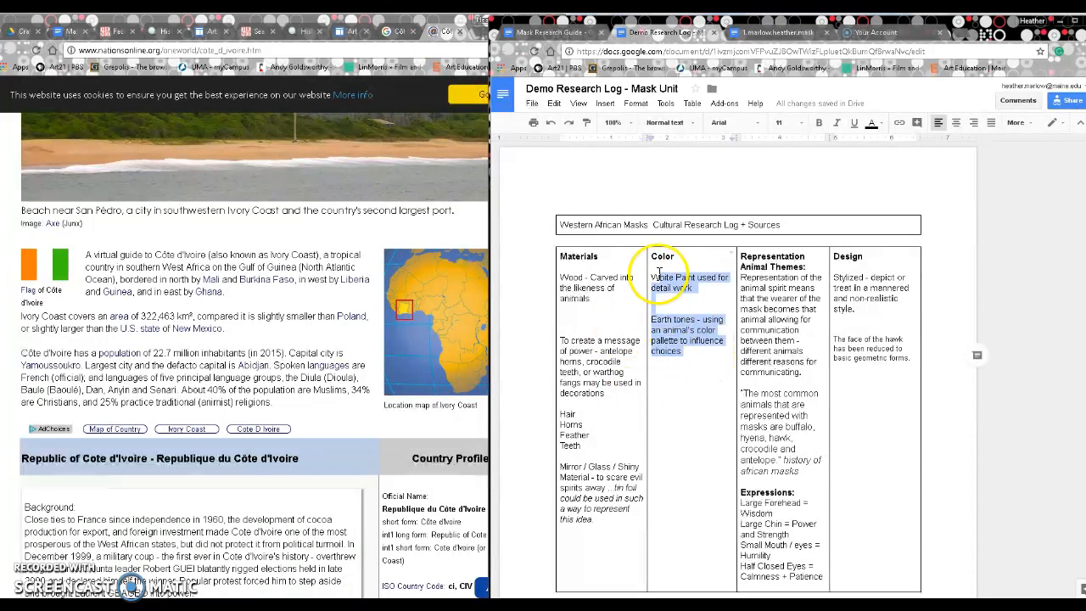
left_click(683, 342)
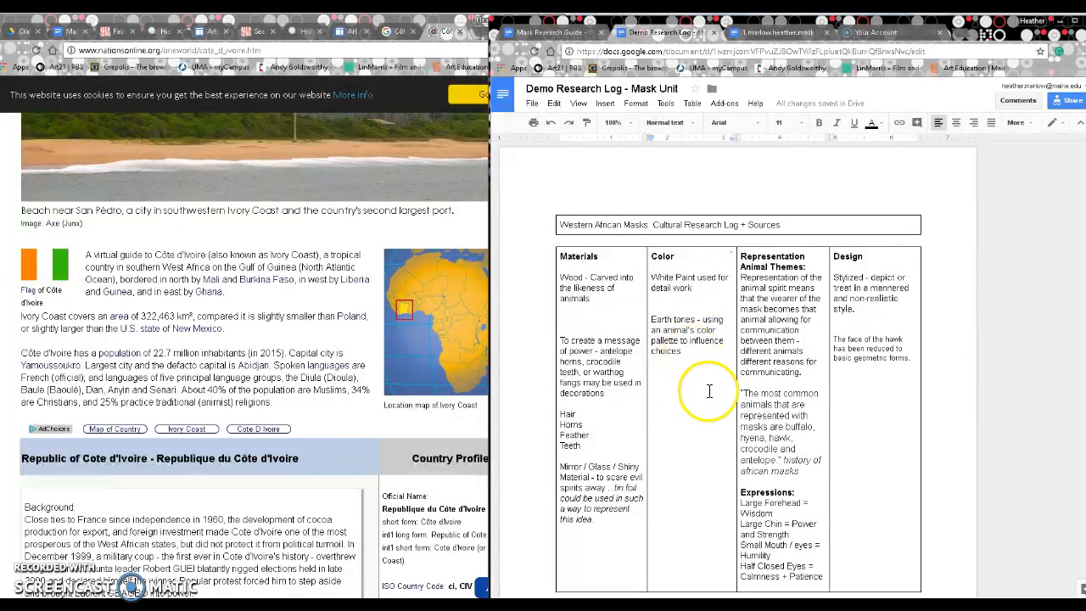